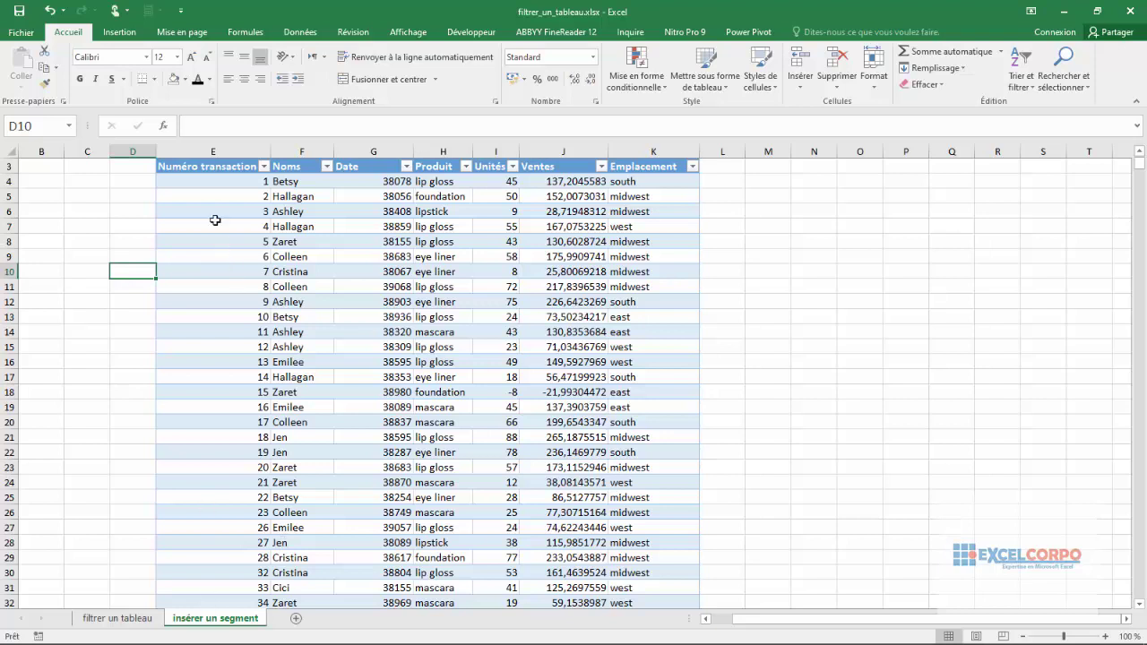
Select each table column in turn, from Numéro transaction through Emplacement, then deselect.
{"action": "left_click", "coordinate": [731, 198]}
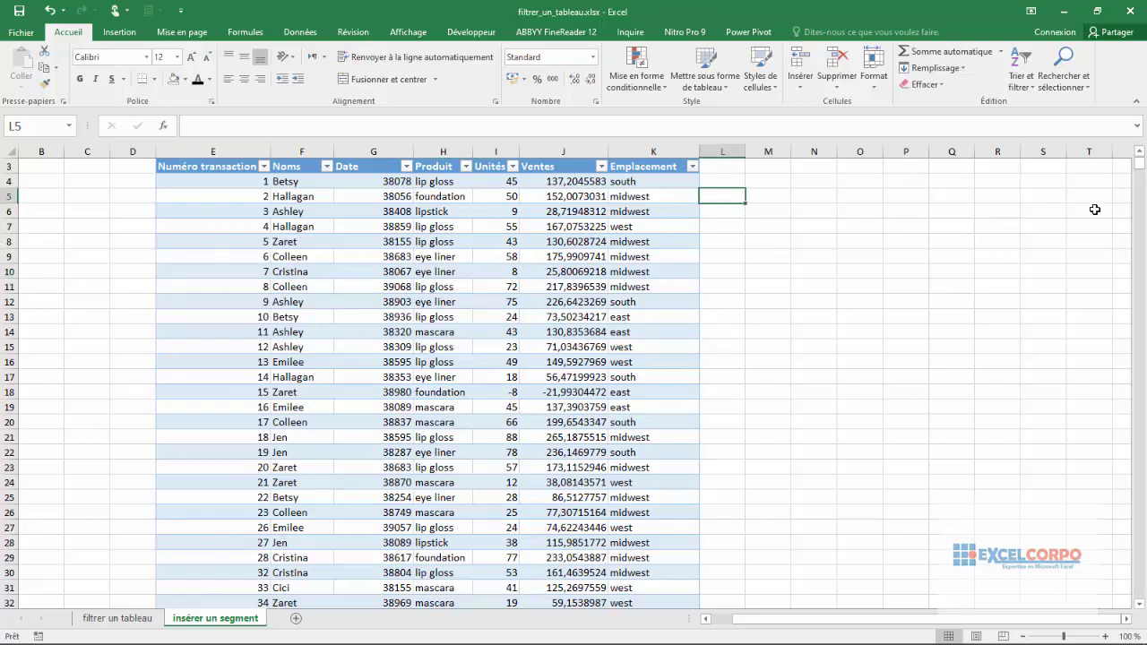
{"action": "scroll", "coordinate": [1141, 170], "scroll_direction": "up", "scroll_amount": 1}
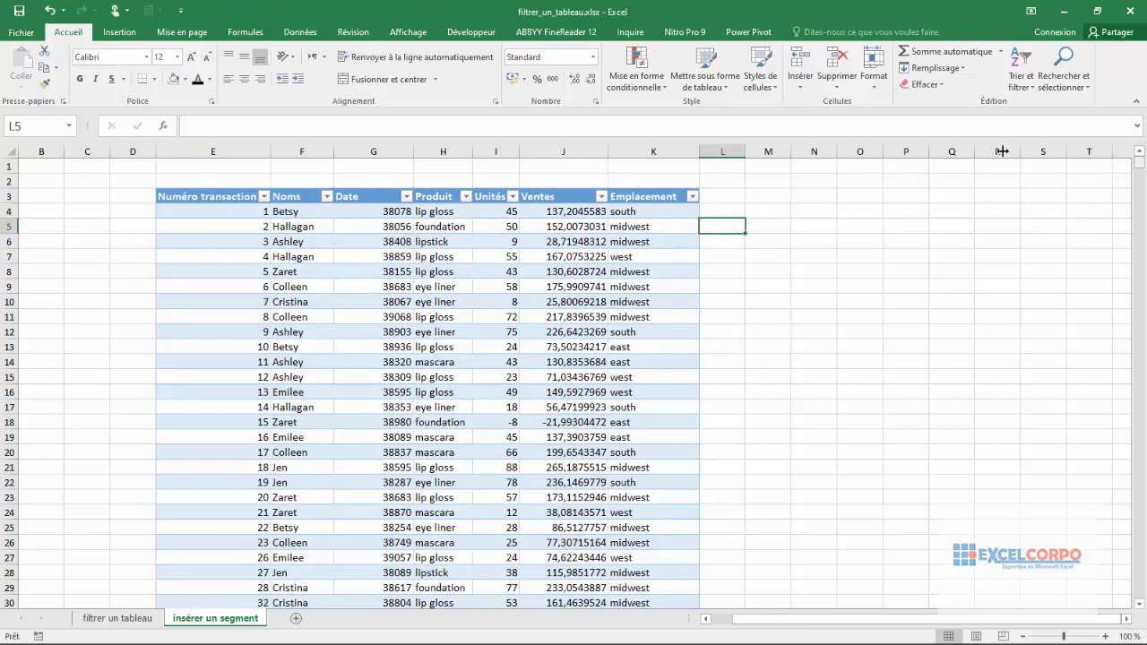
{"action": "left_click", "coordinate": [239, 150]}
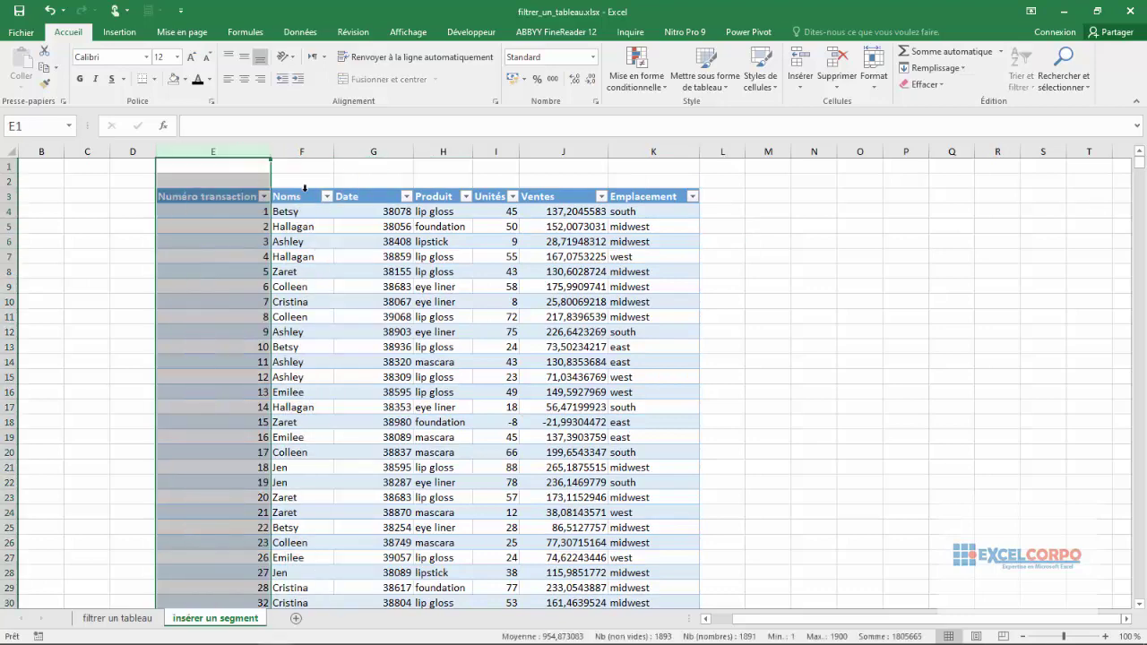
{"action": "left_click", "coordinate": [368, 148]}
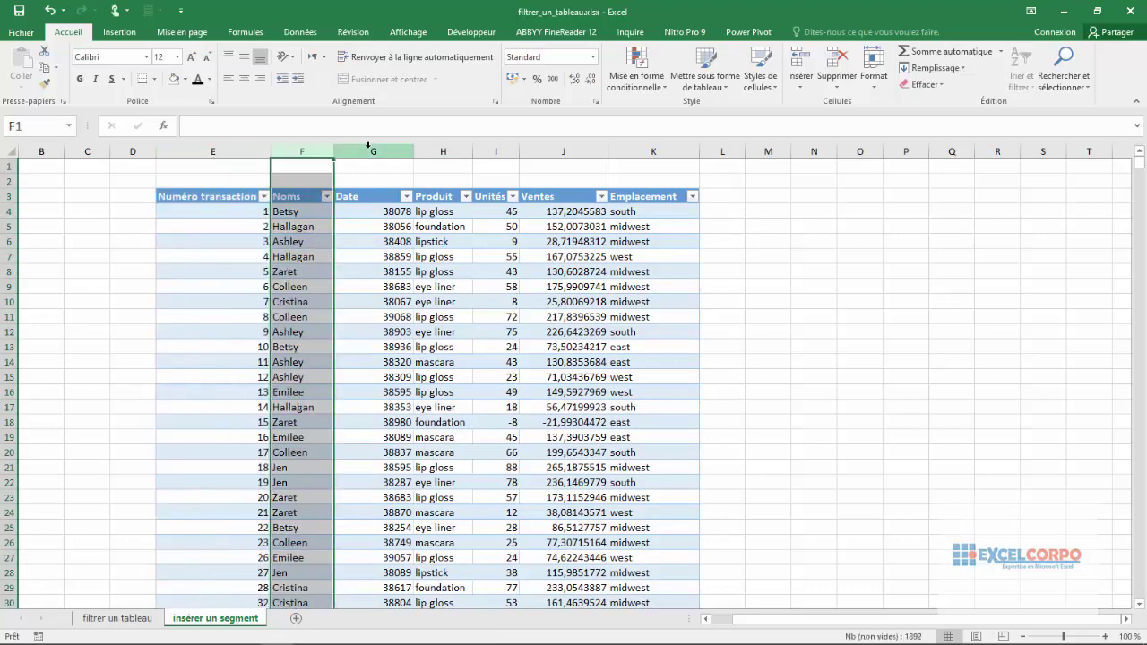
{"action": "left_click_drag", "start_coordinate": [367, 145], "coordinate": [368, 148]}
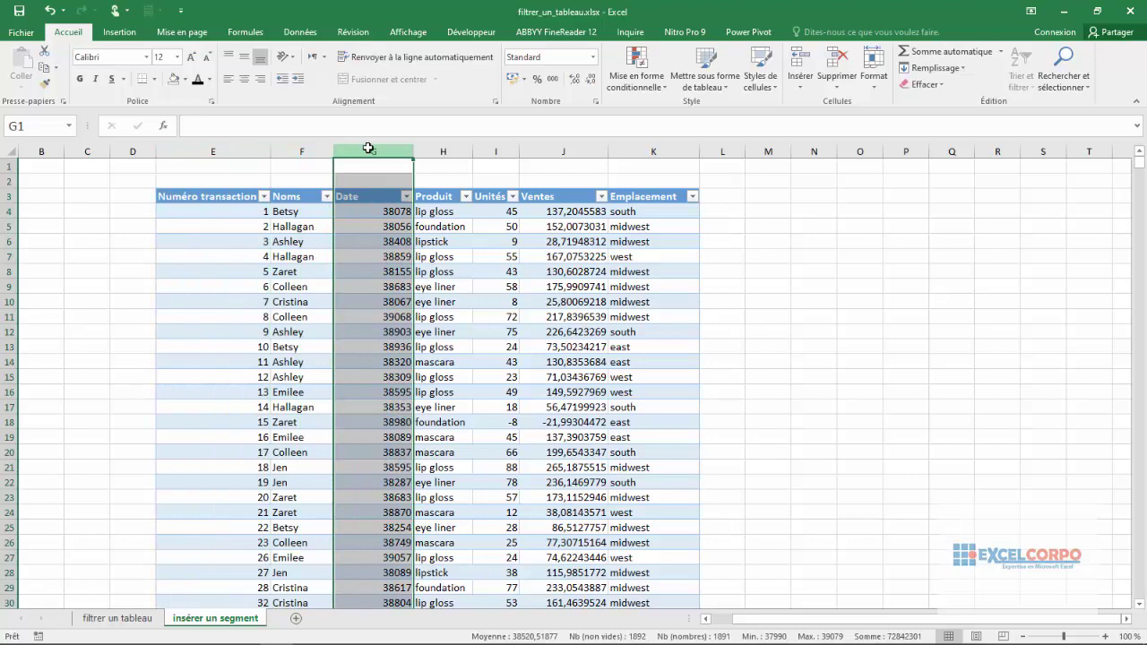
{"action": "left_click", "coordinate": [456, 146]}
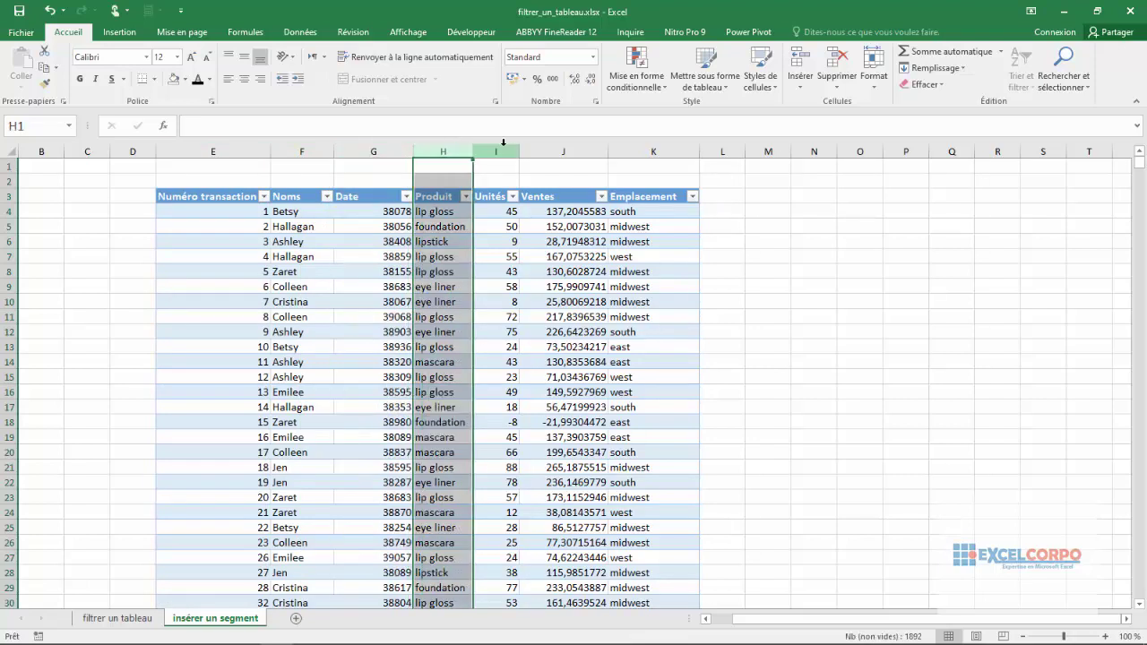
{"action": "left_click", "coordinate": [504, 146]}
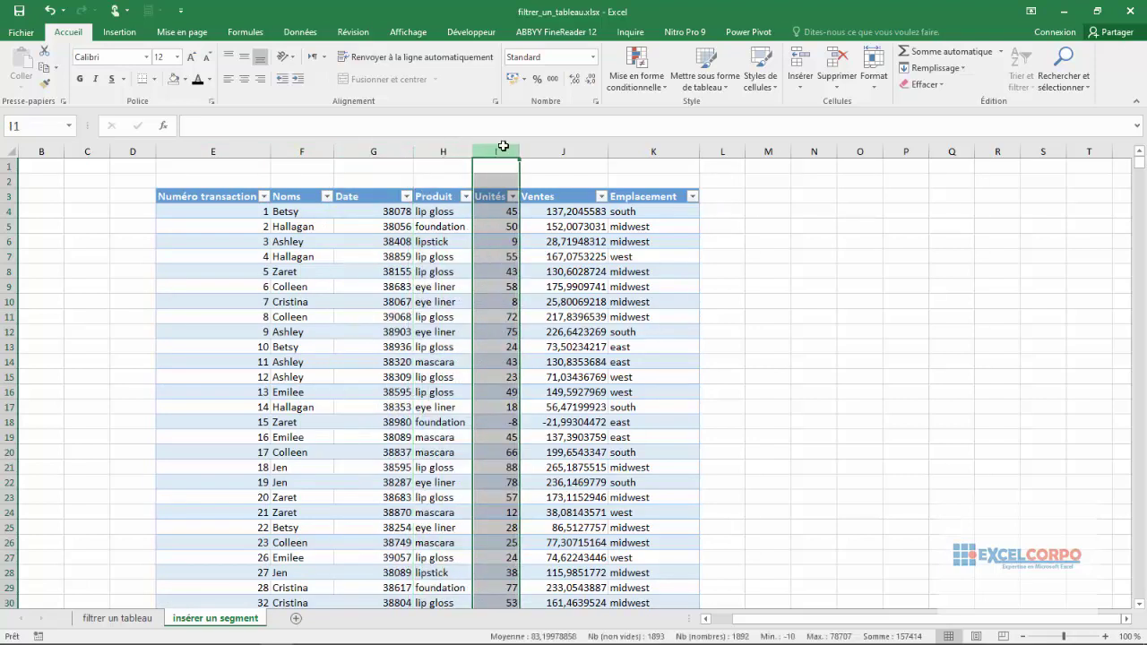
{"action": "left_click", "coordinate": [563, 153]}
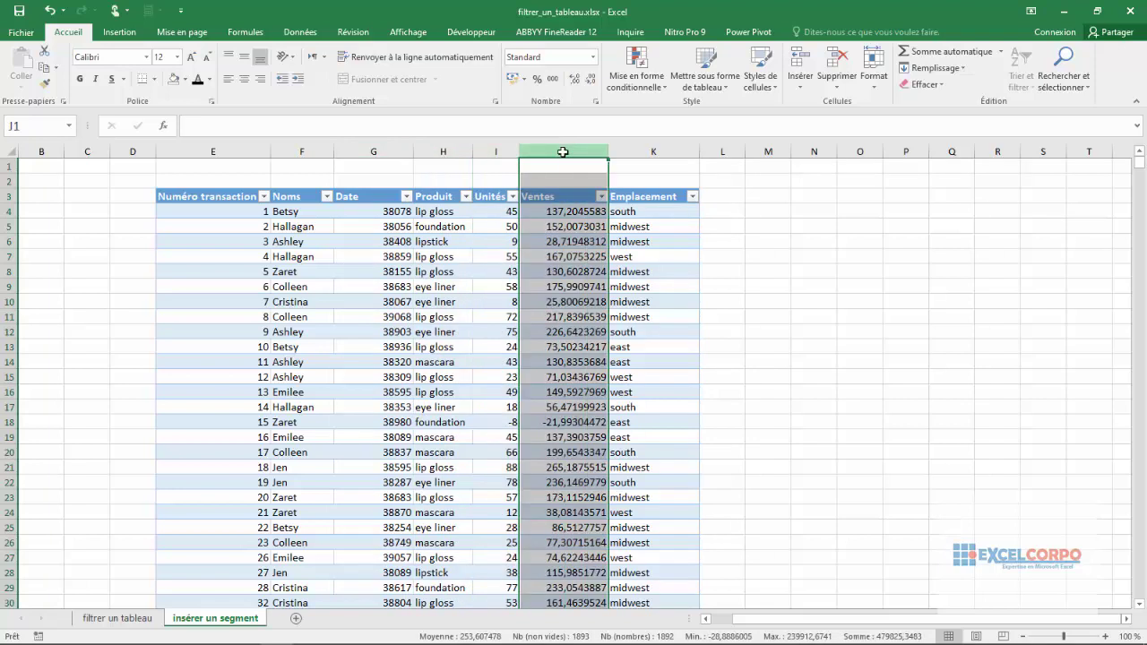
{"action": "left_click", "coordinate": [658, 152]}
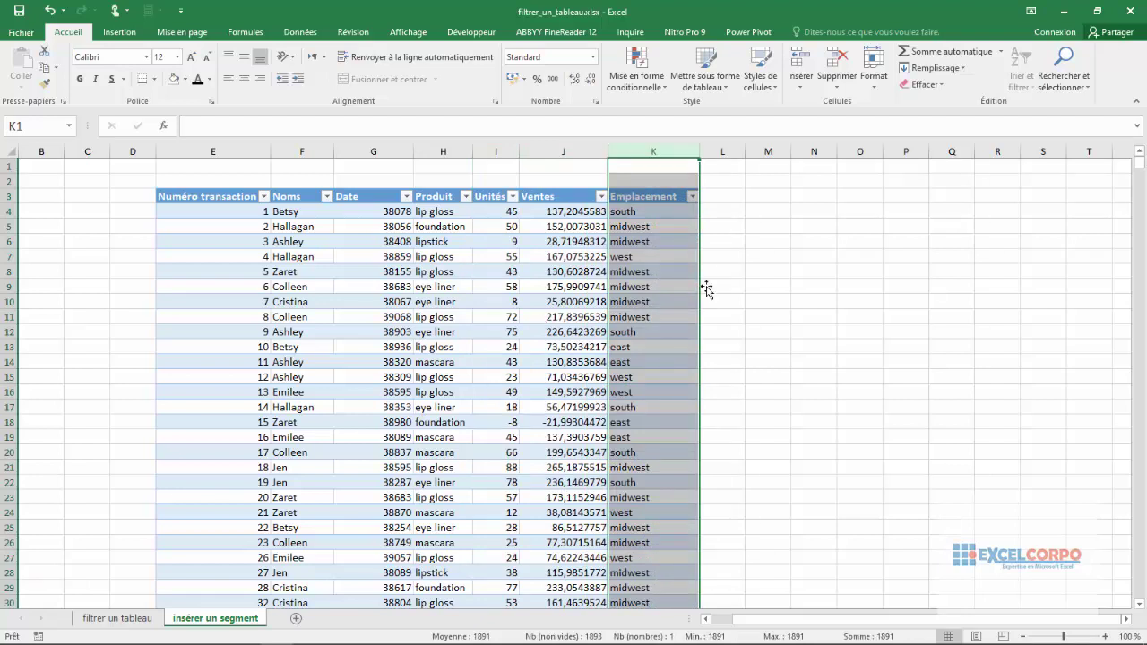
{"action": "left_click", "coordinate": [706, 286]}
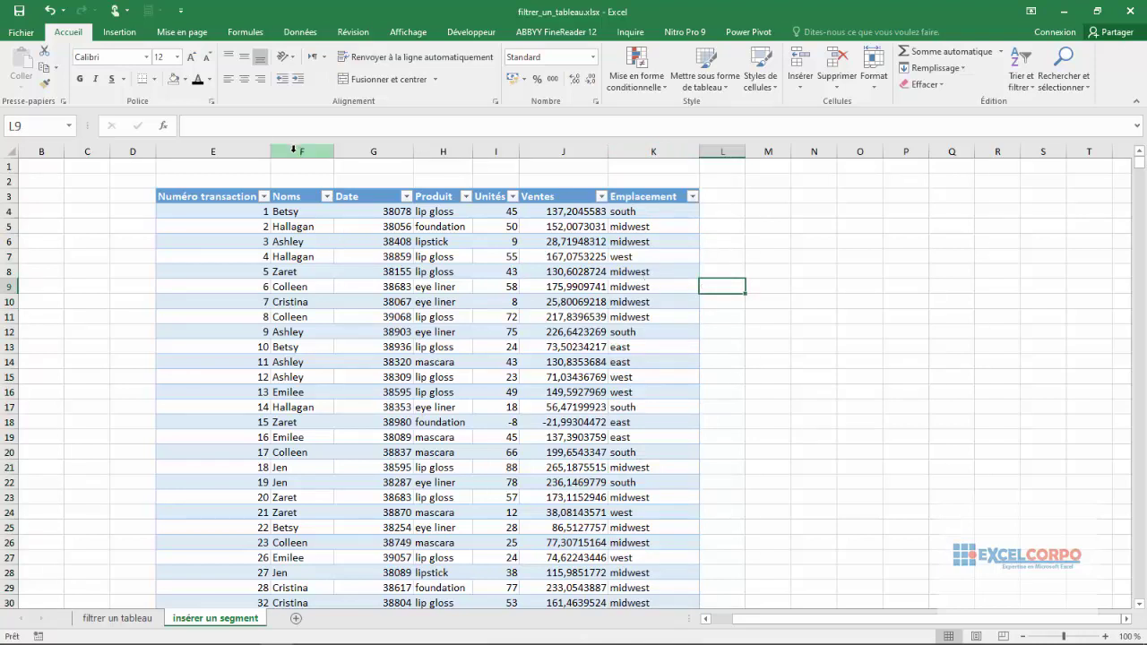
Reselect the Noms, Produit and Emplacement columns, then pick a name cell in the table.
{"action": "left_click", "coordinate": [293, 151]}
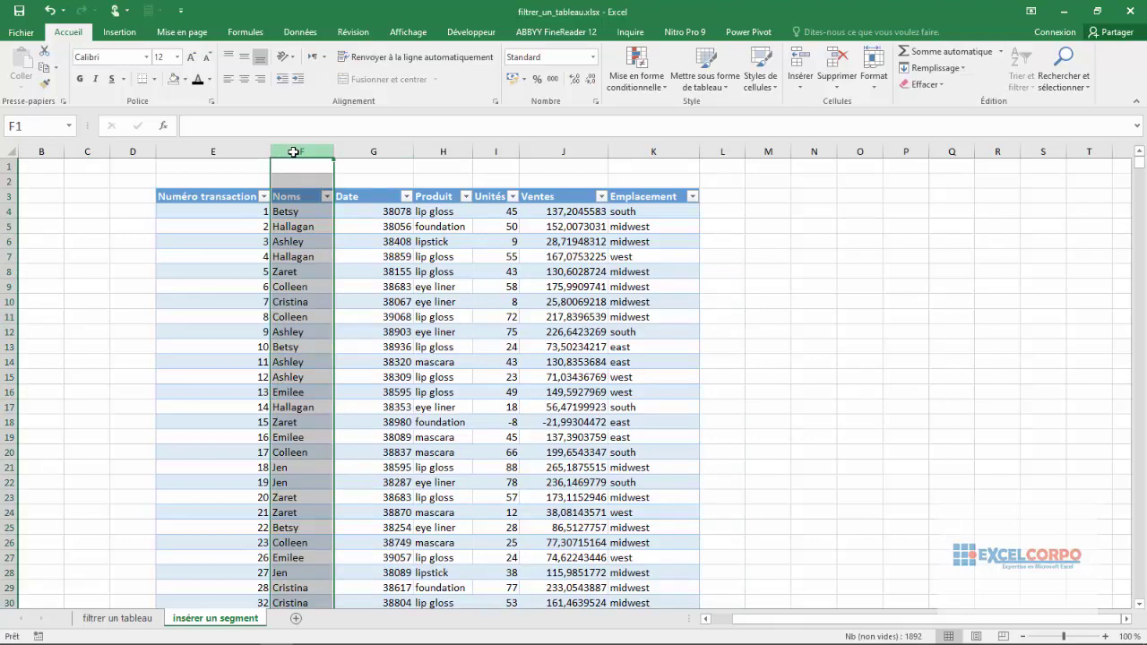
{"action": "left_click", "coordinate": [442, 144]}
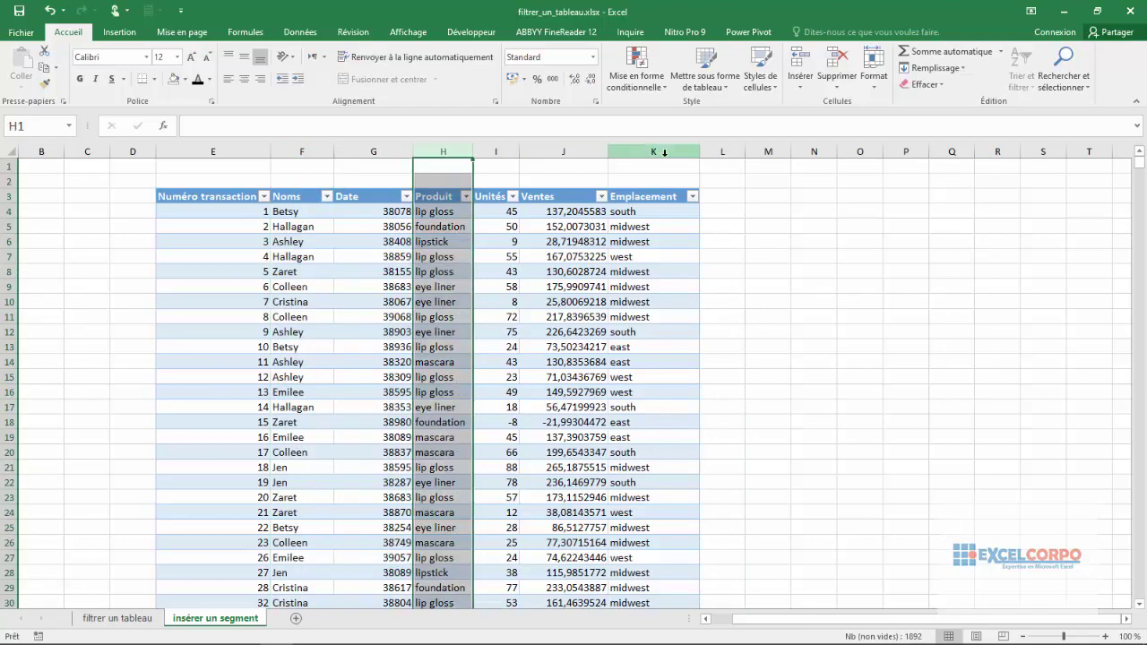
{"action": "left_click", "coordinate": [662, 151]}
{"action": "left_click", "coordinate": [329, 374]}
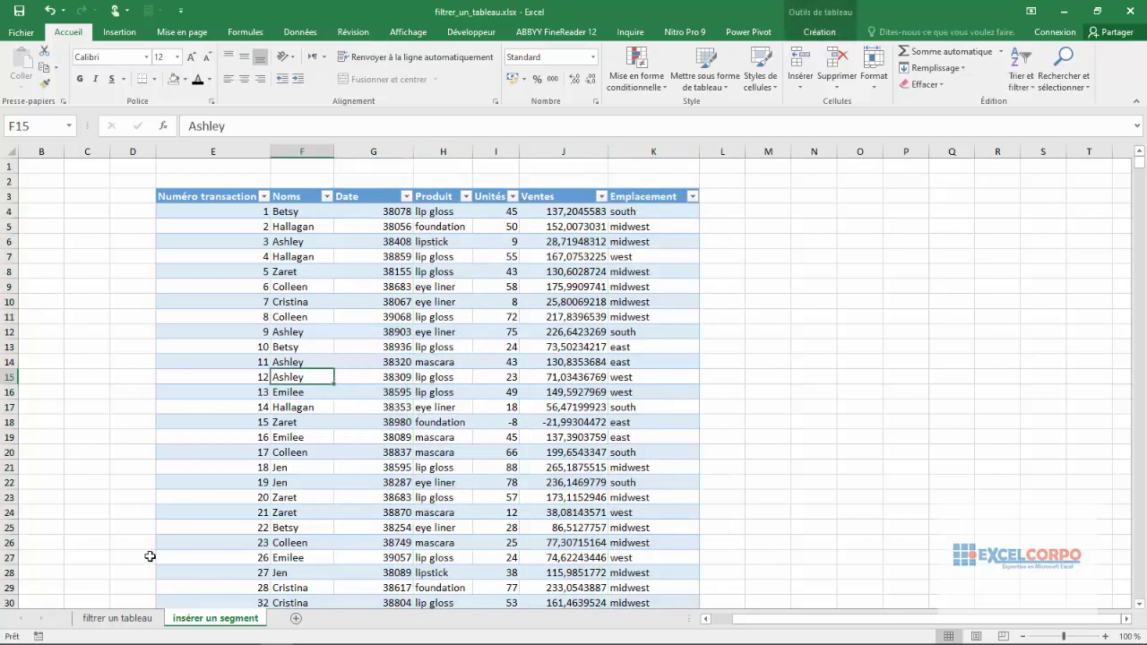
Review the Noms, Produit and Emplacement filter lists on 'filtrer un tableau', then return to 'insérer un segment'.
{"action": "left_click", "coordinate": [106, 626]}
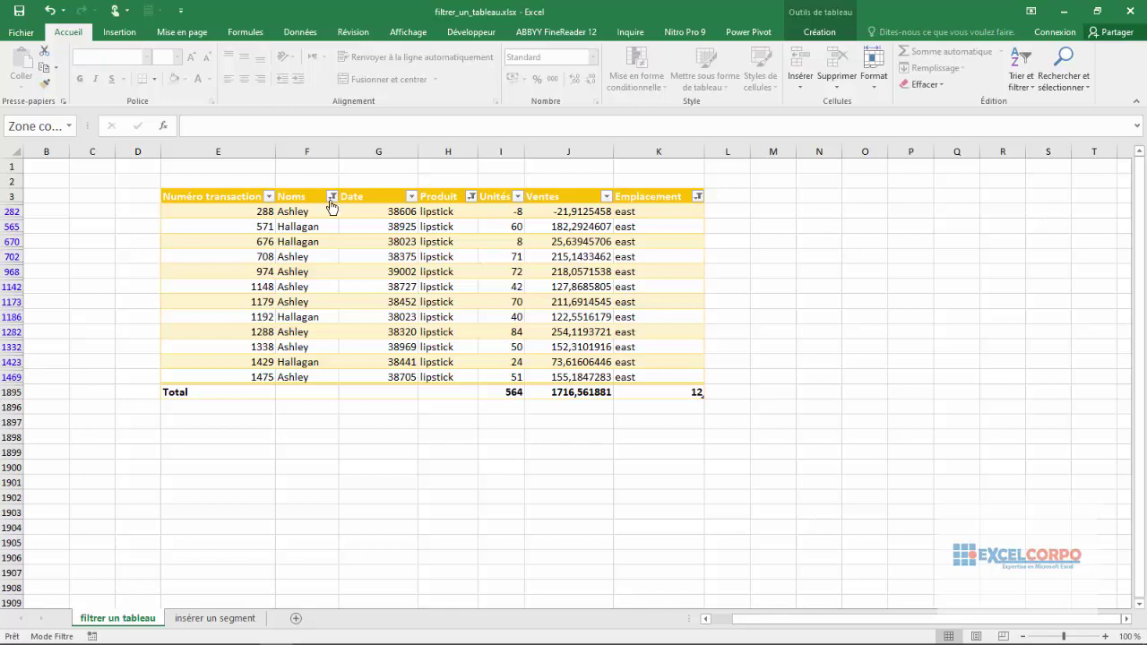
{"action": "left_click", "coordinate": [332, 198]}
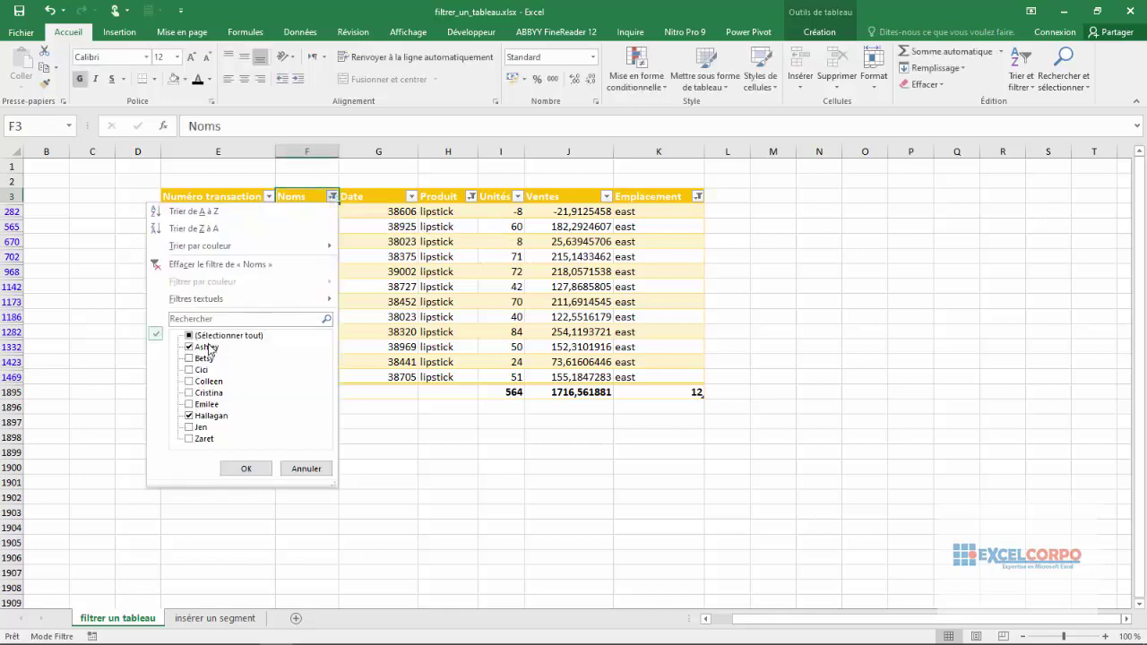
{"action": "key", "text": "Return"}
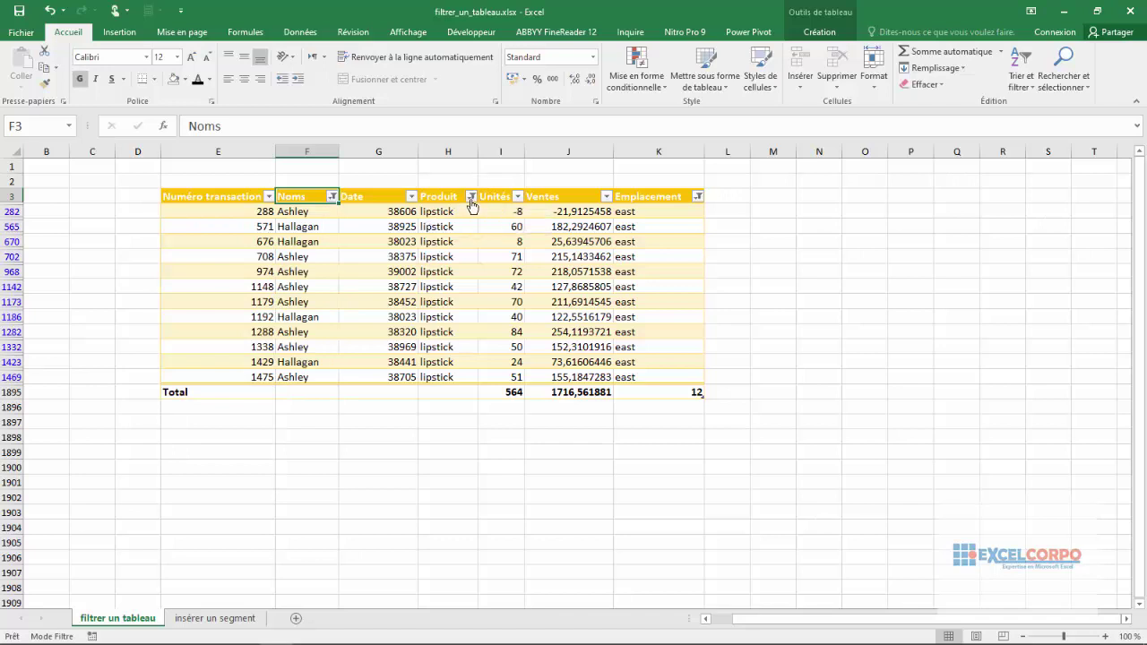
{"action": "left_click", "coordinate": [472, 197]}
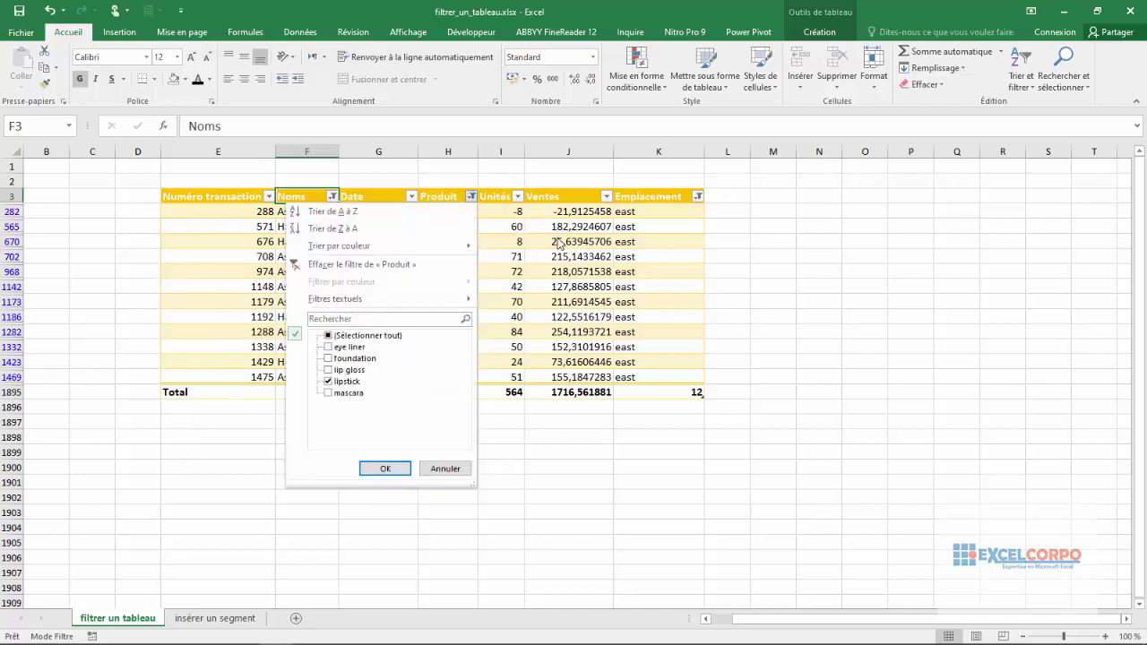
{"action": "left_click", "coordinate": [698, 196]}
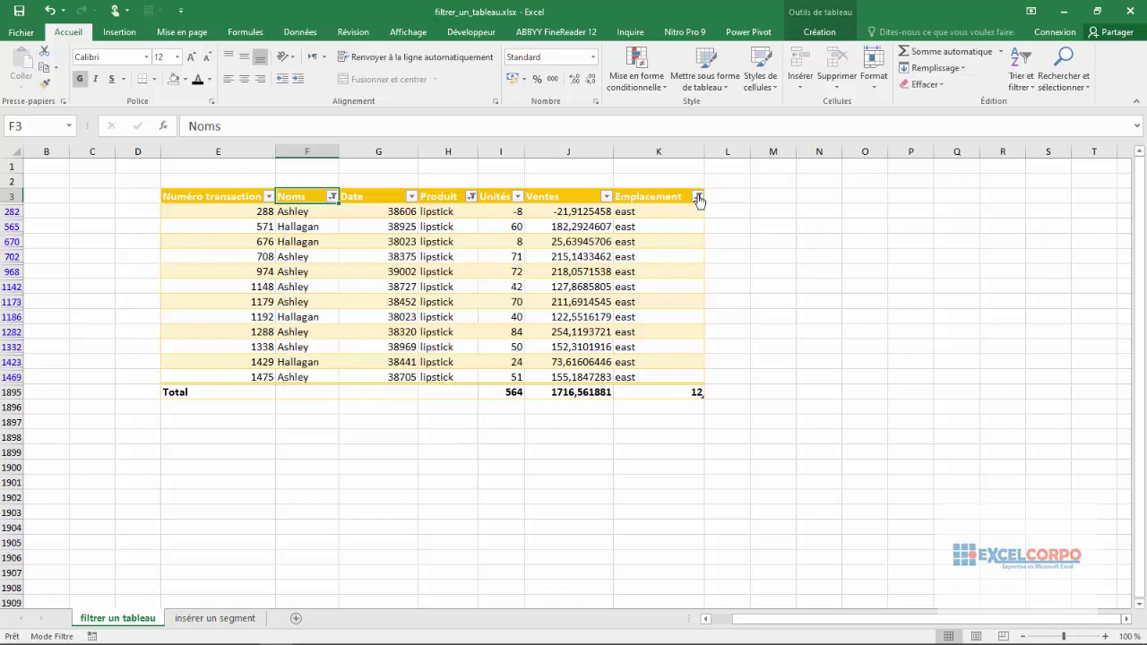
{"action": "left_click", "coordinate": [697, 195]}
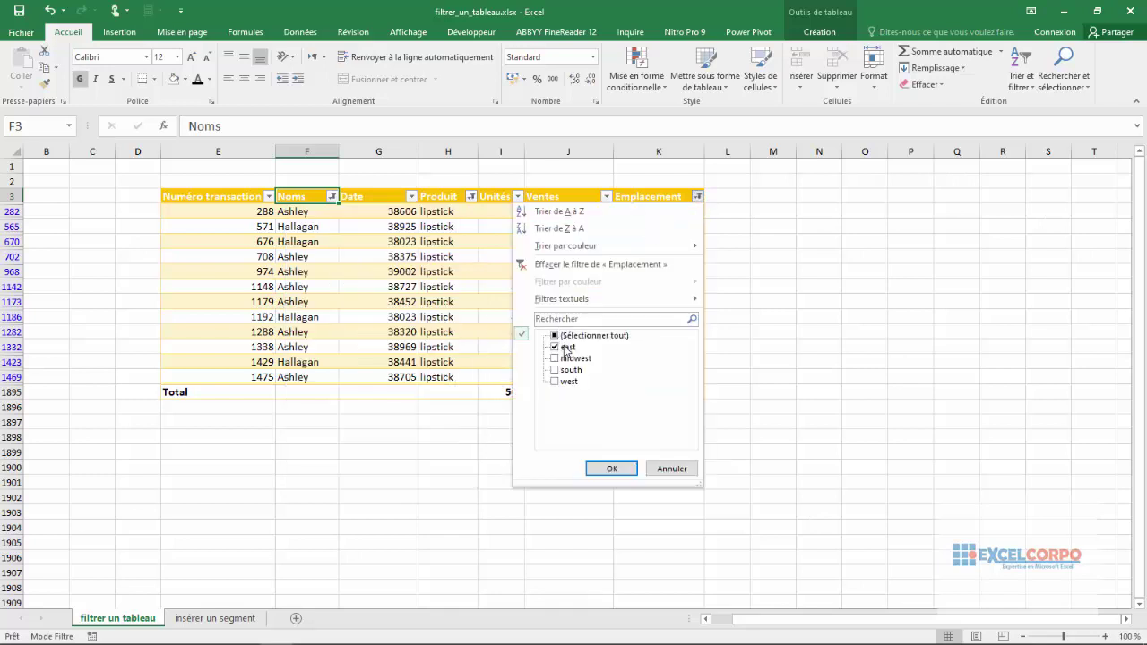
{"action": "left_click", "coordinate": [606, 472]}
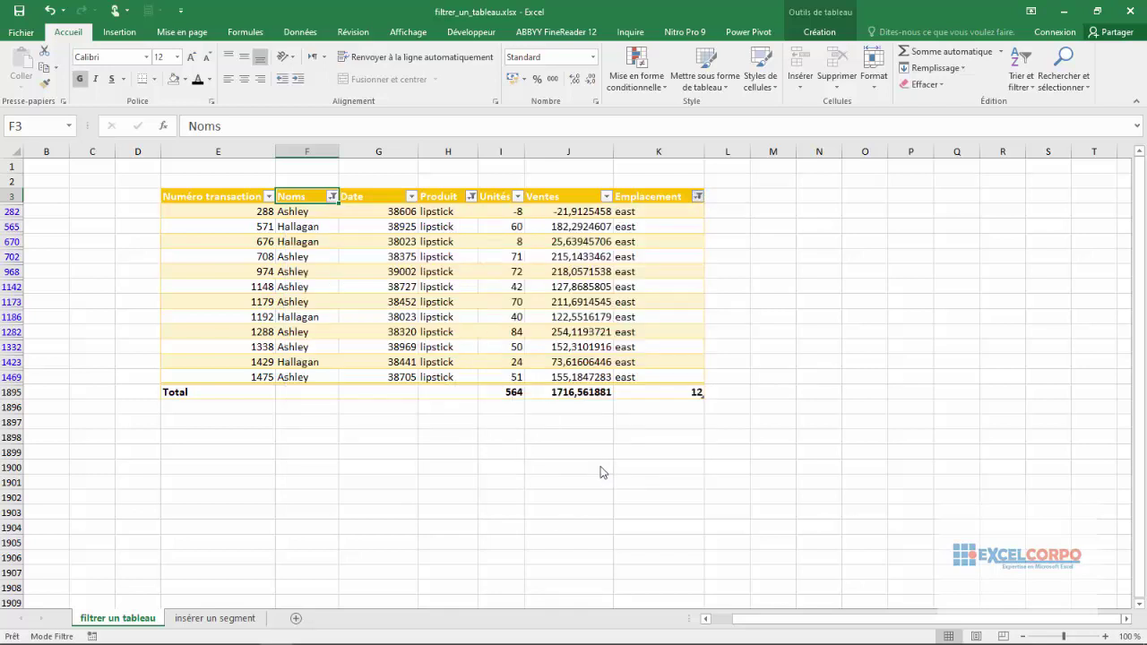
{"action": "left_click", "coordinate": [373, 481]}
{"action": "left_click", "coordinate": [213, 618]}
Scroll through the sales table, view its design options and select the Total row.
{"action": "left_click", "coordinate": [636, 318]}
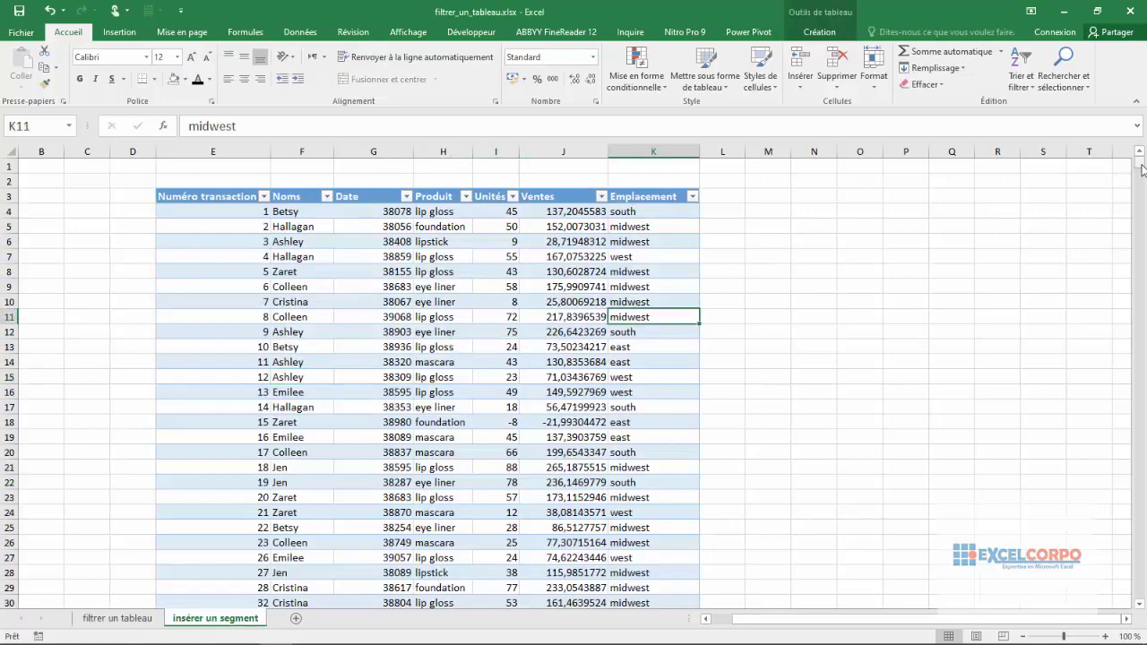
{"action": "scroll", "coordinate": [1140, 249], "scroll_direction": "down", "scroll_amount": 5}
{"action": "left_click_drag", "start_coordinate": [1139, 166], "coordinate": [1140, 367]}
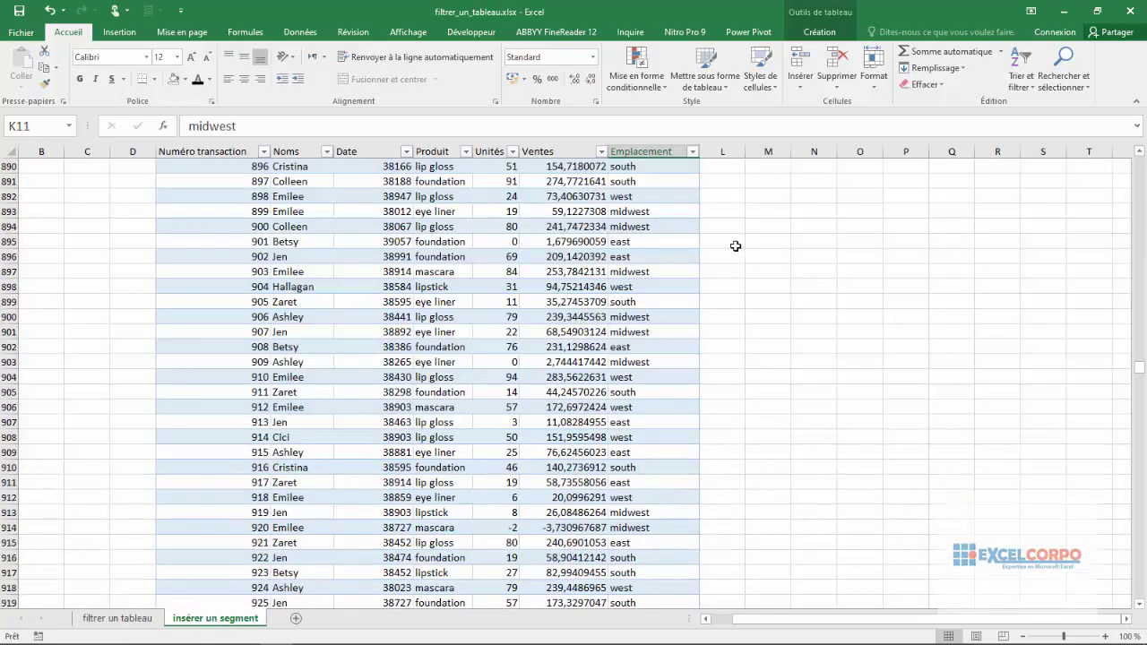
{"action": "left_click", "coordinate": [539, 251]}
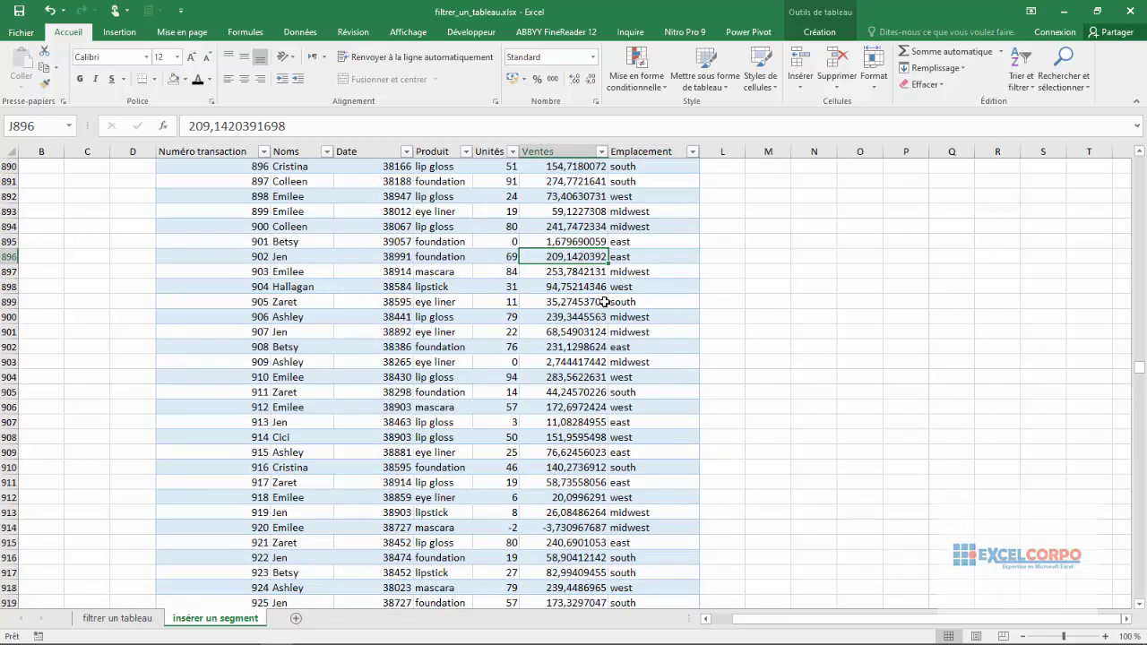
{"action": "left_click", "coordinate": [819, 32]}
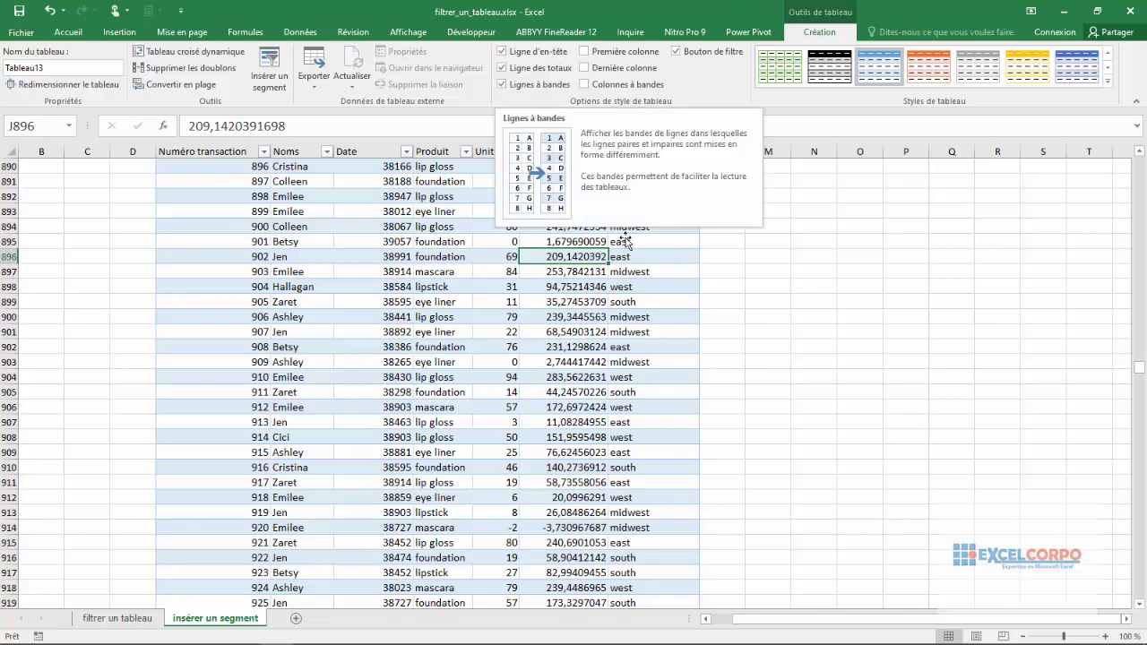
{"action": "left_click_drag", "start_coordinate": [1142, 374], "coordinate": [1142, 593]}
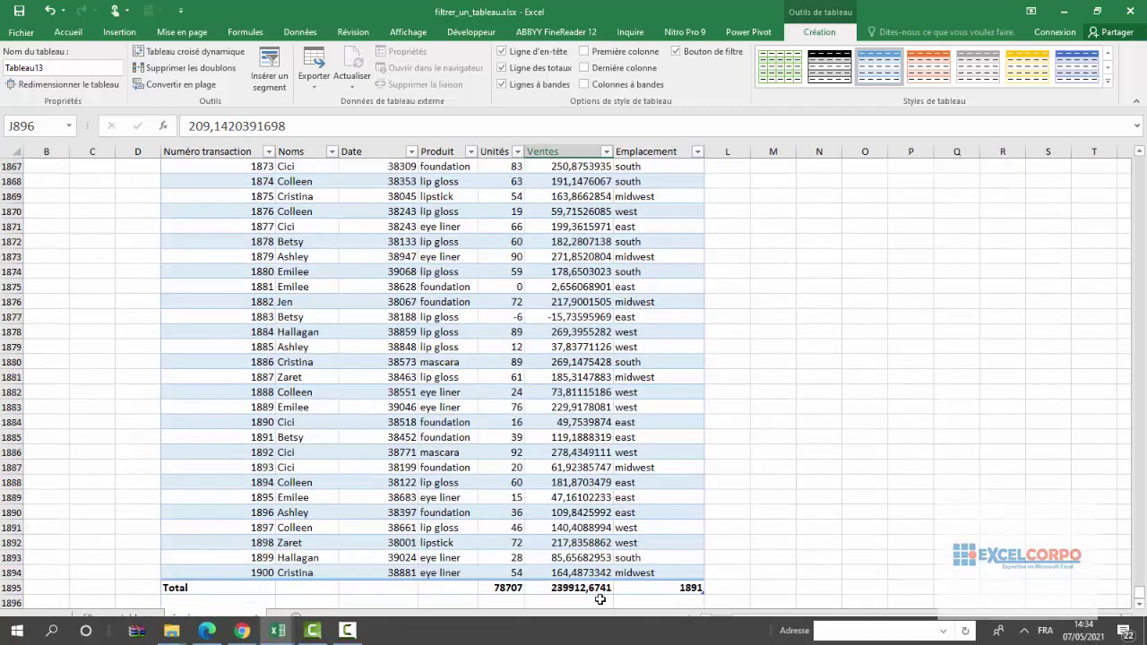
{"action": "left_click", "coordinate": [5, 588]}
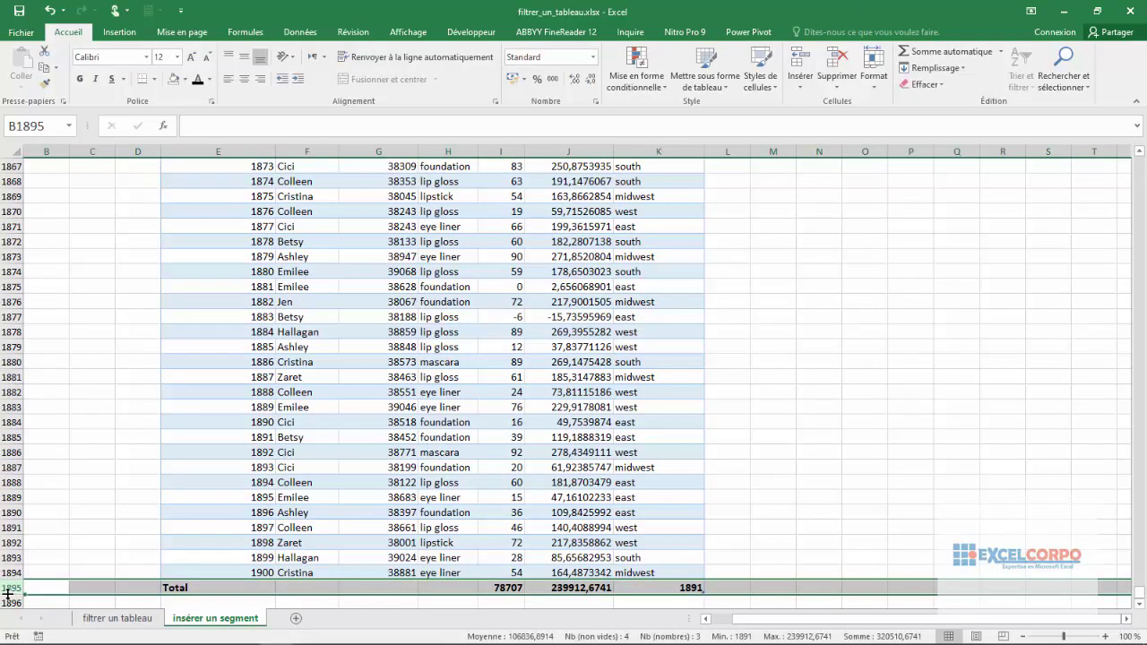
{"action": "left_click", "coordinate": [713, 256]}
{"action": "left_click", "coordinate": [593, 226]}
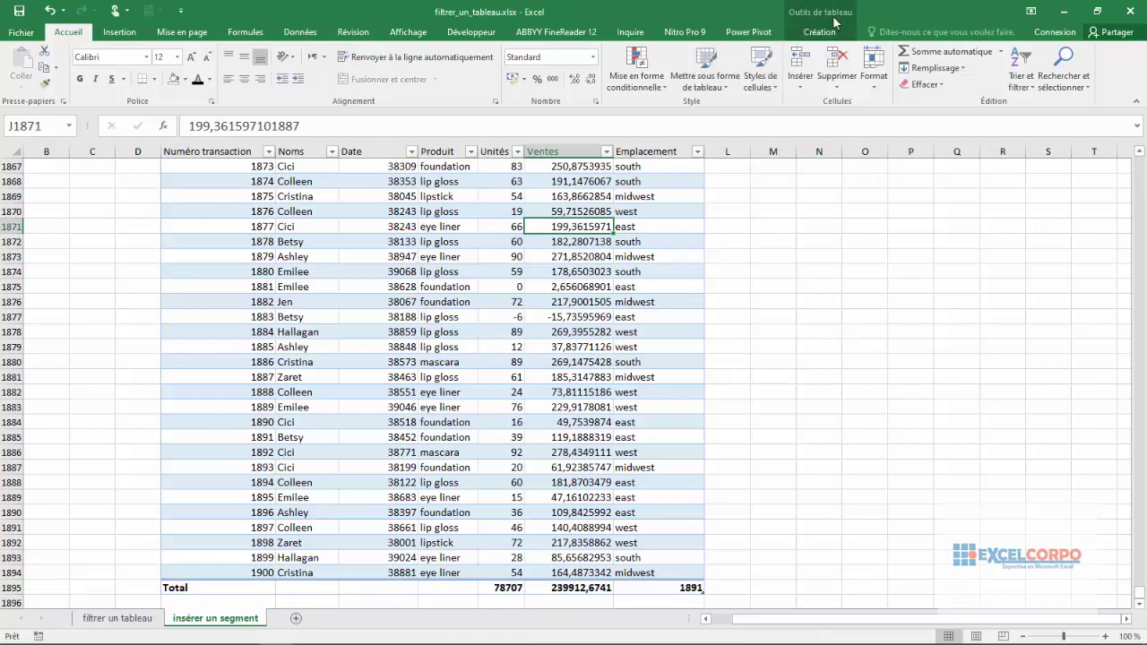
Insert slicers for the Noms, Produit and Emplacement fields from Création > Insérer un segment.
{"action": "left_click", "coordinate": [817, 32]}
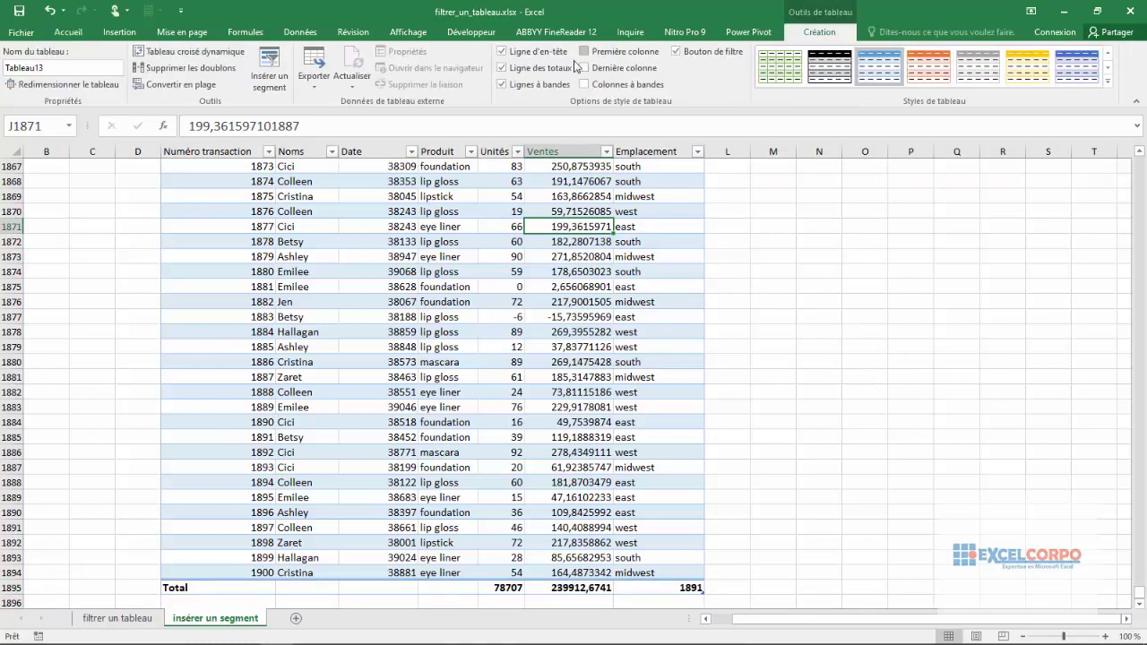
{"action": "left_click", "coordinate": [276, 85]}
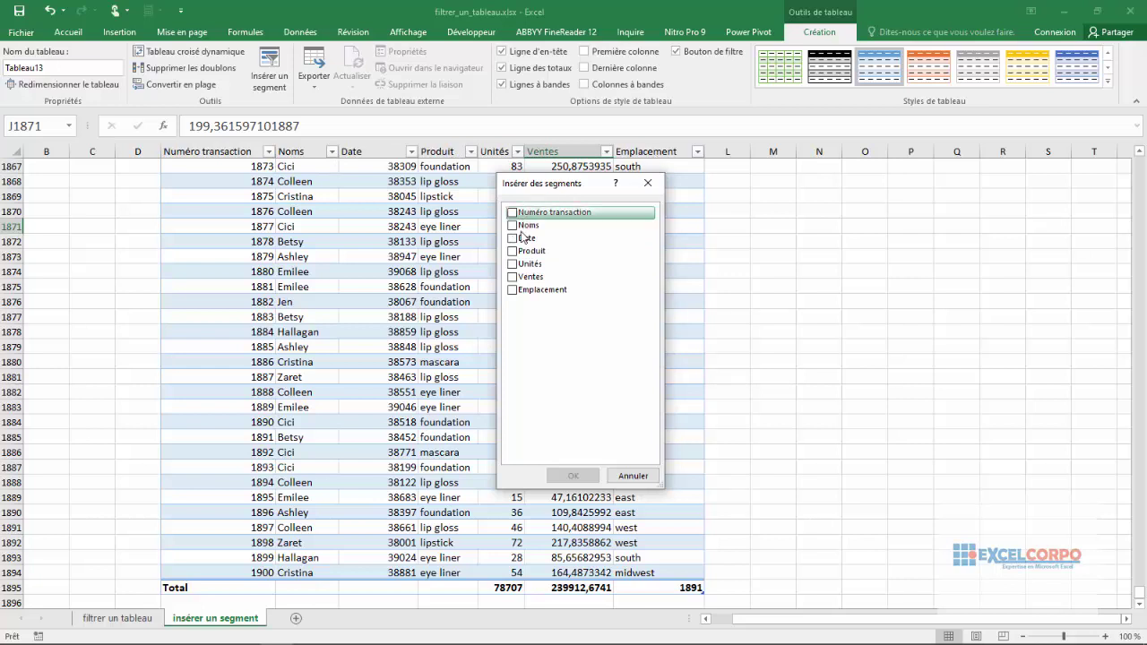
{"action": "left_click", "coordinate": [513, 227]}
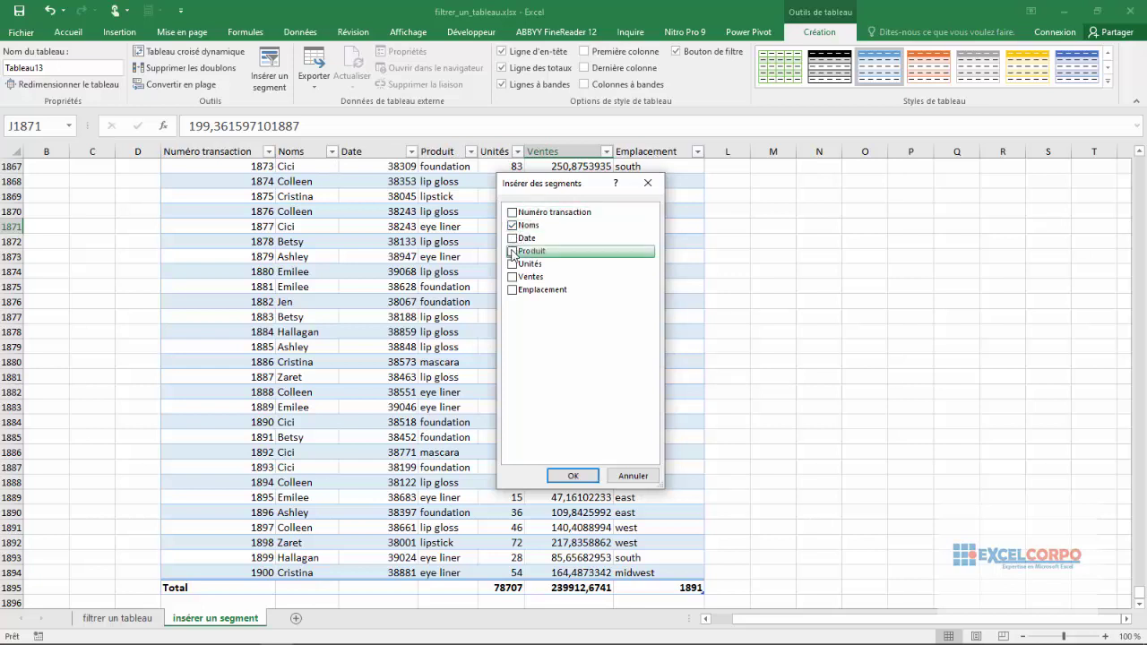
{"action": "left_click", "coordinate": [513, 252]}
{"action": "left_click", "coordinate": [512, 290]}
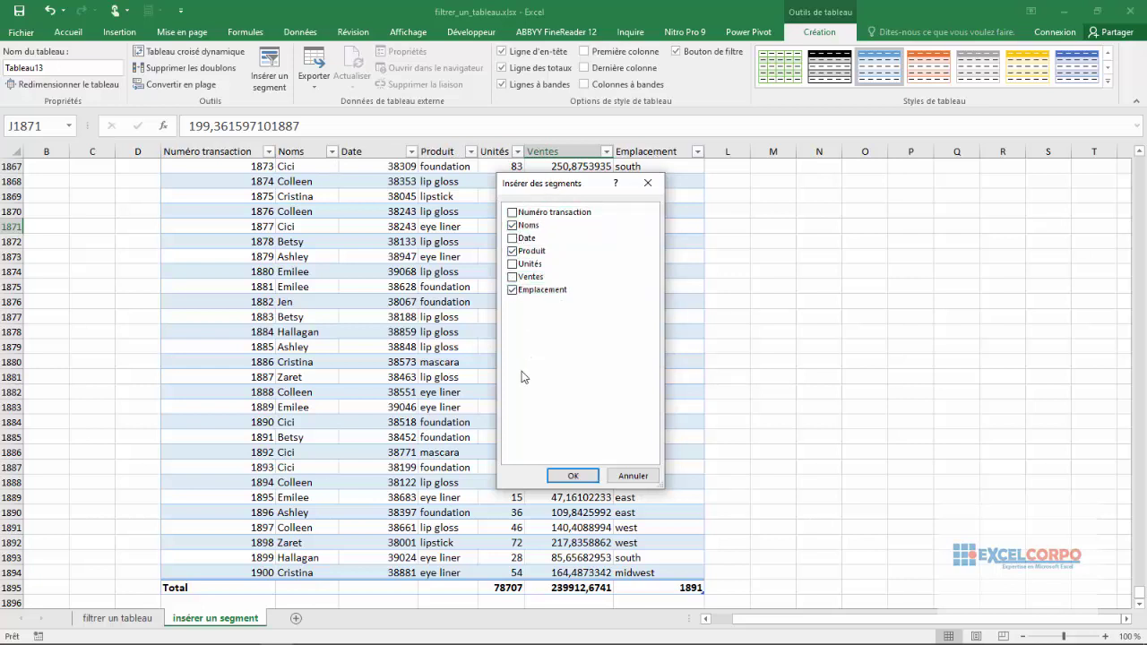
{"action": "left_click", "coordinate": [578, 476]}
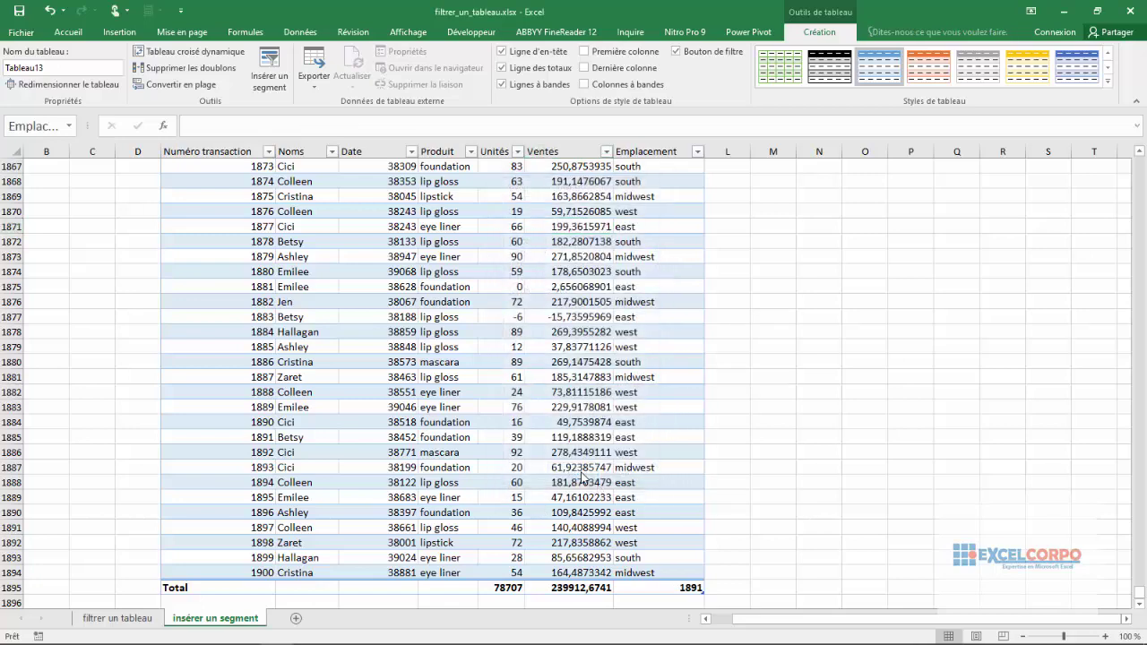
Move the Noms and Produit slicers right of the table, with Emplacement below them.
{"action": "mouse_move", "coordinate": [550, 251]}
{"action": "left_mouse_down"}
{"action": "mouse_move", "coordinate": [810, 171]}
{"action": "mouse_move", "coordinate": [799, 181]}
{"action": "left_mouse_up"}
{"action": "left_click_drag", "start_coordinate": [564, 316], "coordinate": [969, 201]}
{"action": "left_click_drag", "start_coordinate": [609, 352], "coordinate": [896, 399]}
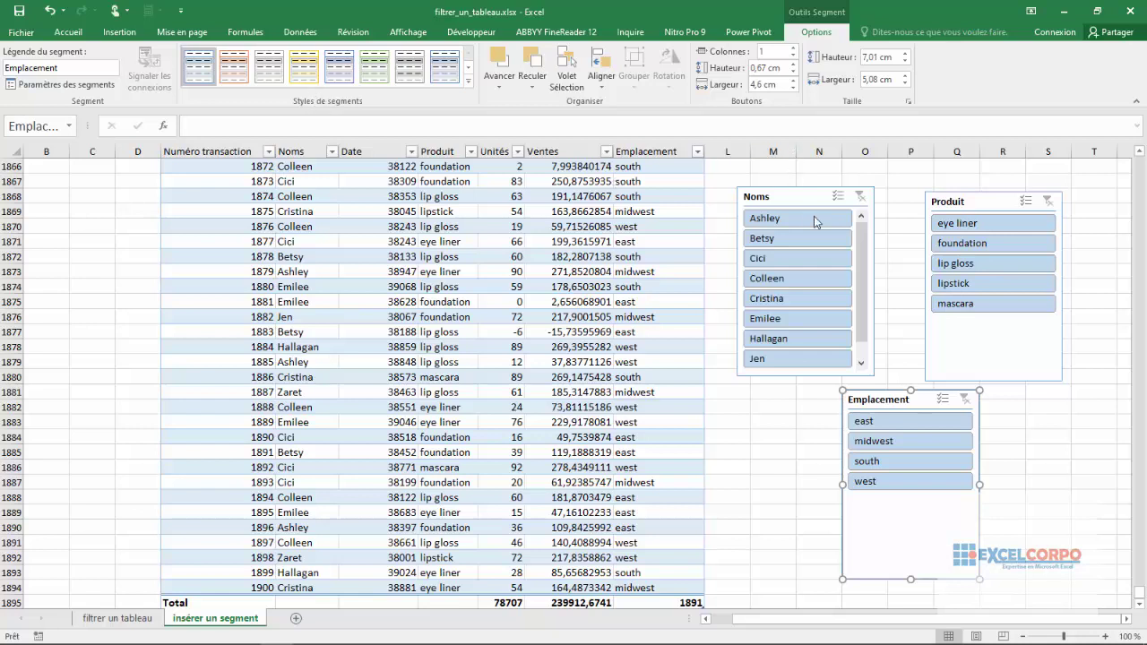
Apply the orange slicer style to the Noms, Produit and Emplacement slicers.
{"action": "left_click", "coordinate": [789, 196]}
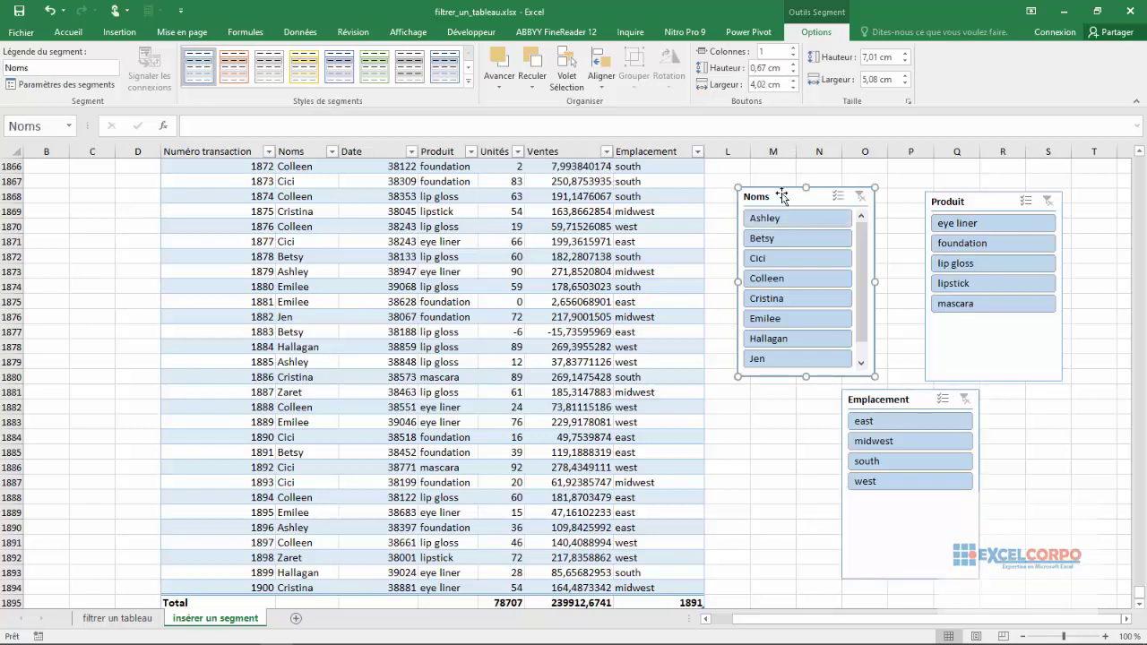
{"action": "left_click", "coordinate": [317, 73]}
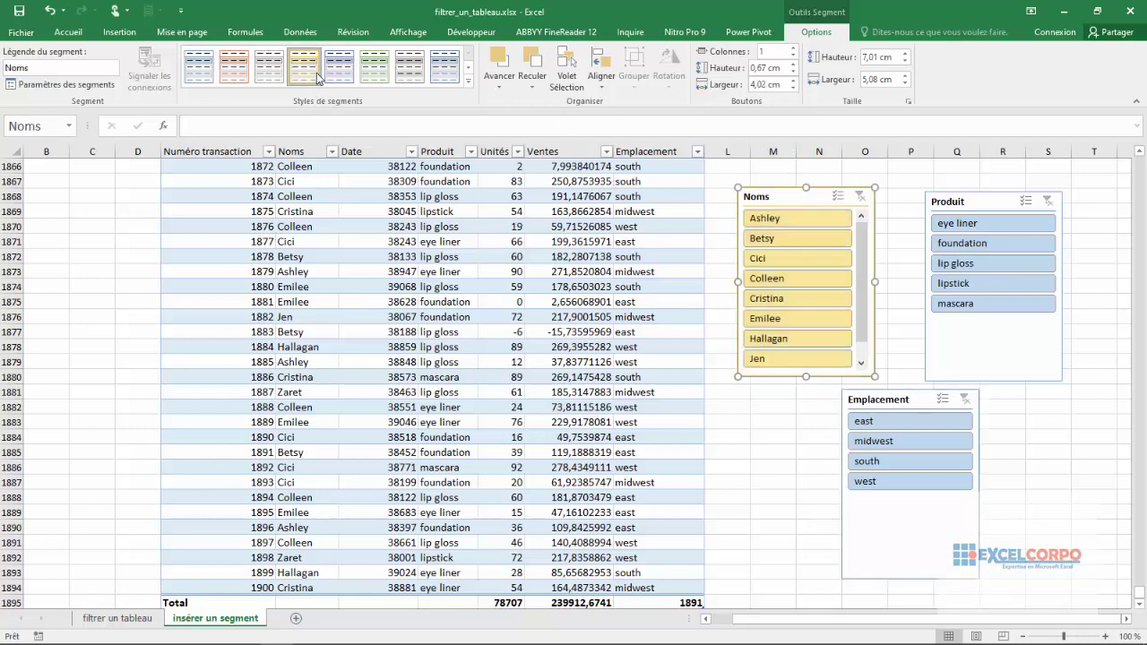
{"action": "left_click", "coordinate": [959, 198]}
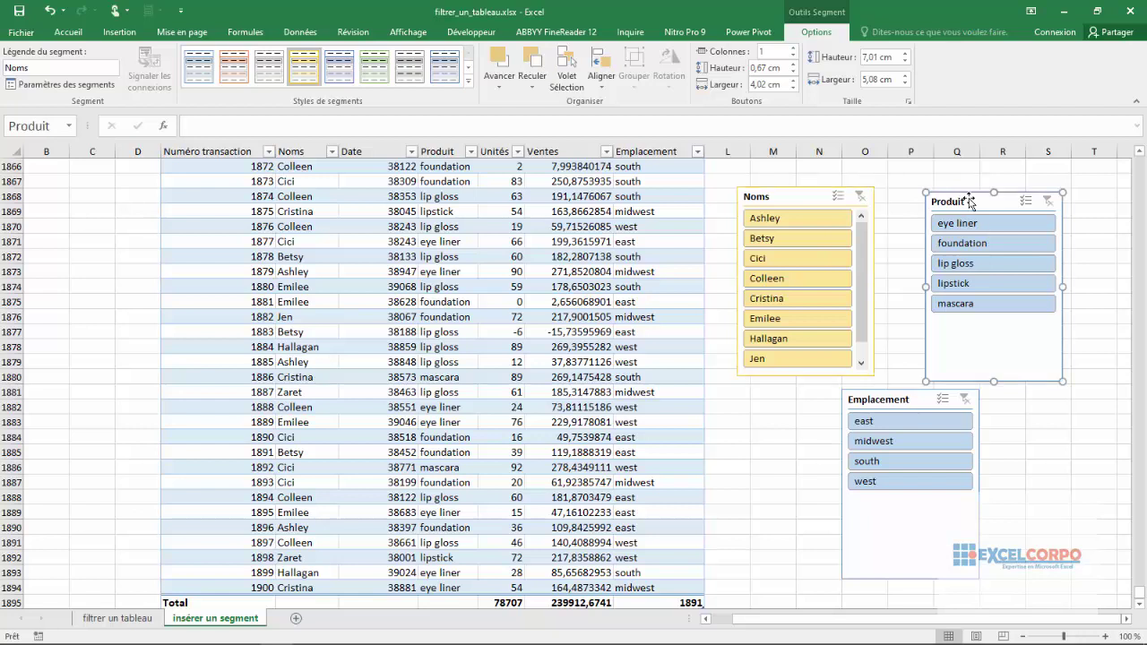
{"action": "left_click", "coordinate": [468, 83]}
{"action": "left_click", "coordinate": [246, 141]}
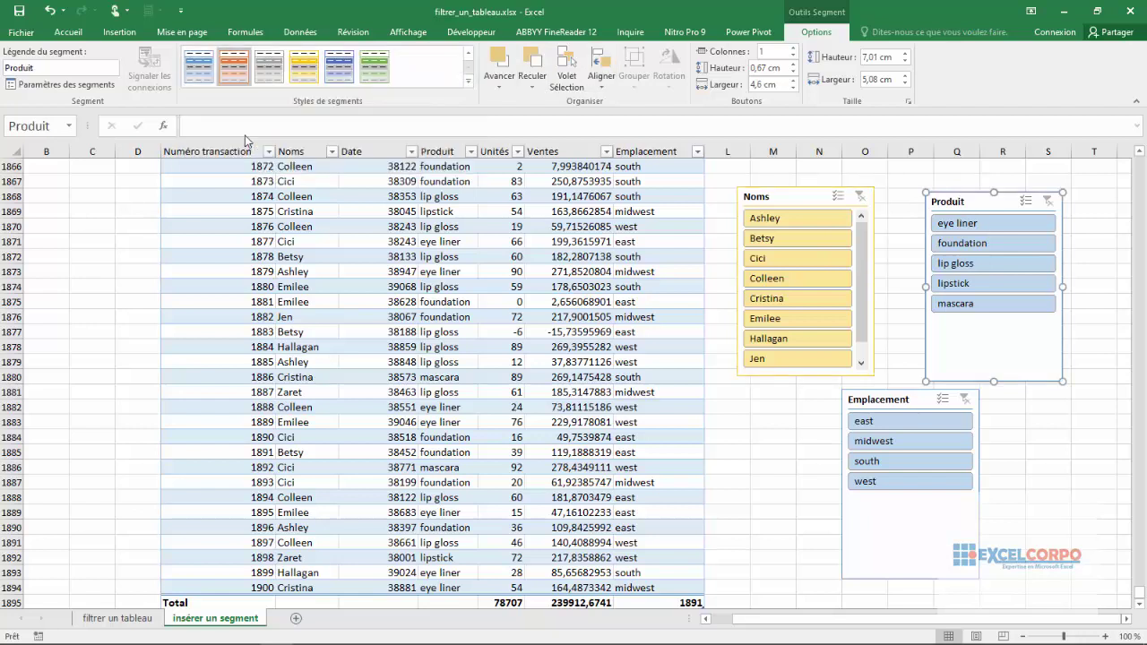
{"action": "left_click", "coordinate": [910, 400]}
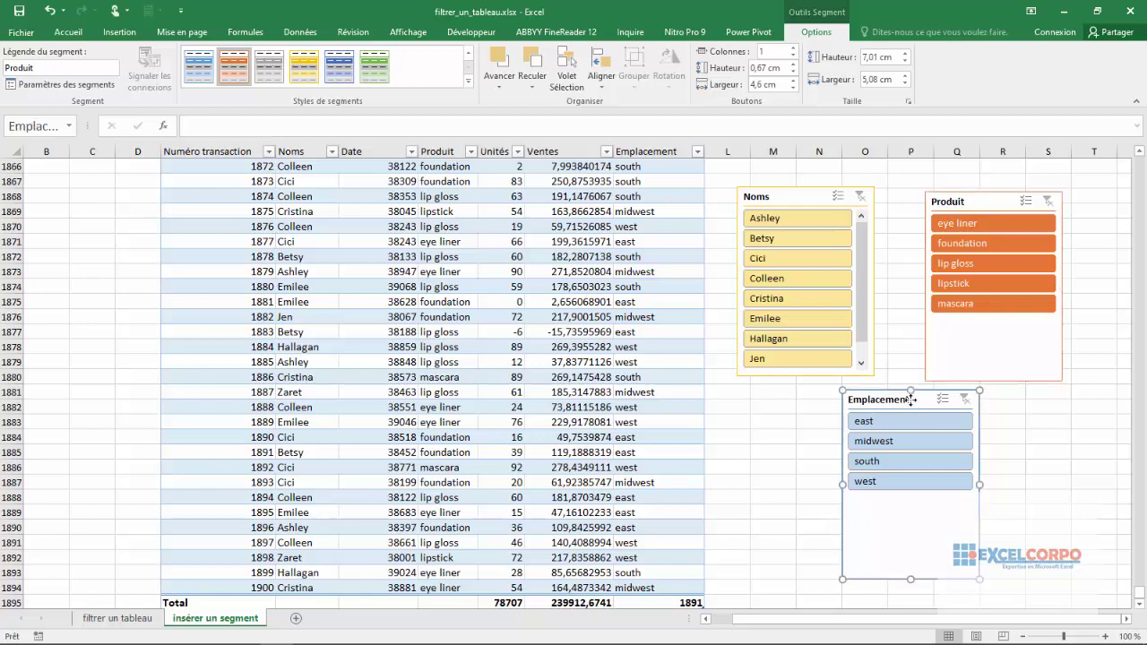
{"action": "left_click", "coordinate": [304, 66]}
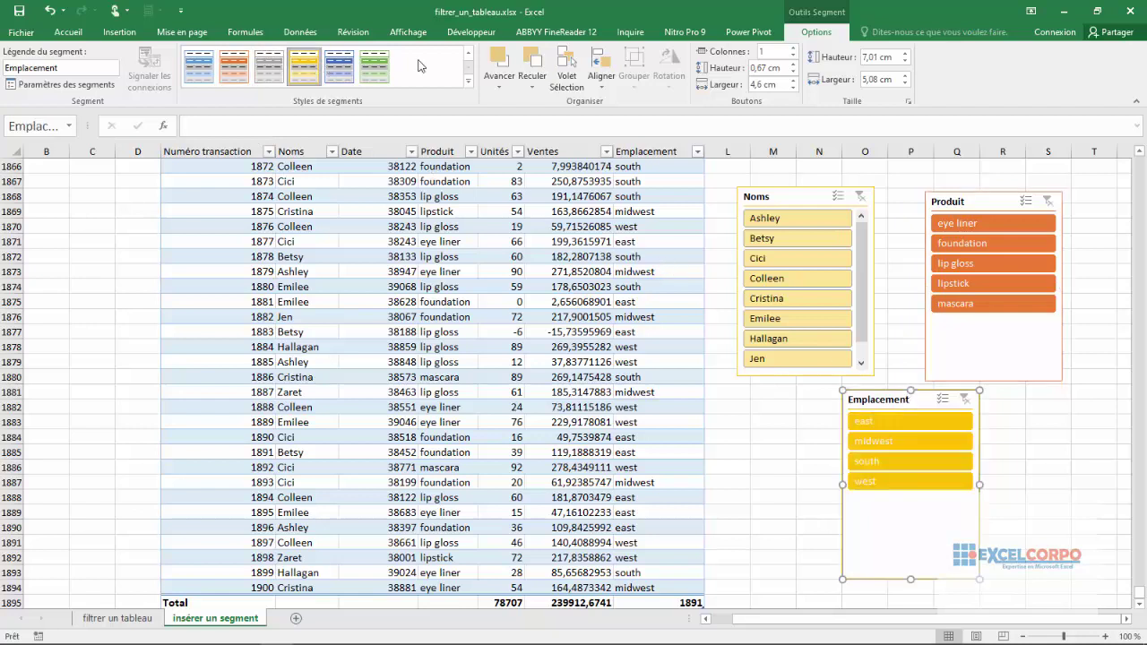
{"action": "left_click", "coordinate": [749, 197], "text": "ctrl"}
{"action": "left_click", "coordinate": [234, 66]}
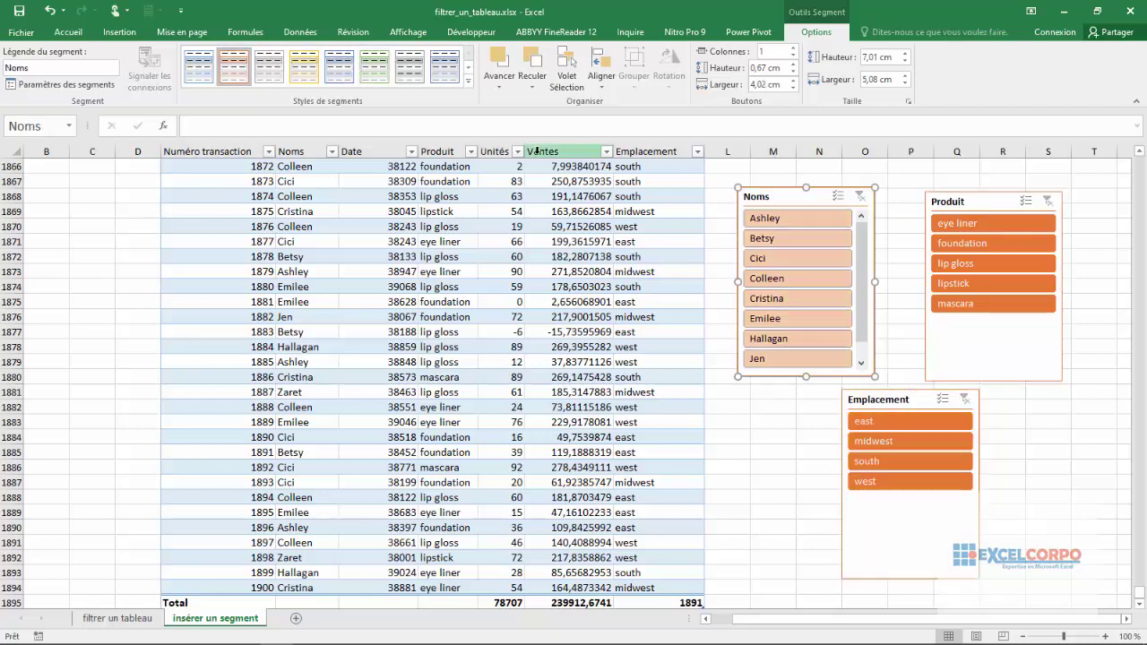
{"action": "left_click", "coordinate": [1039, 356]}
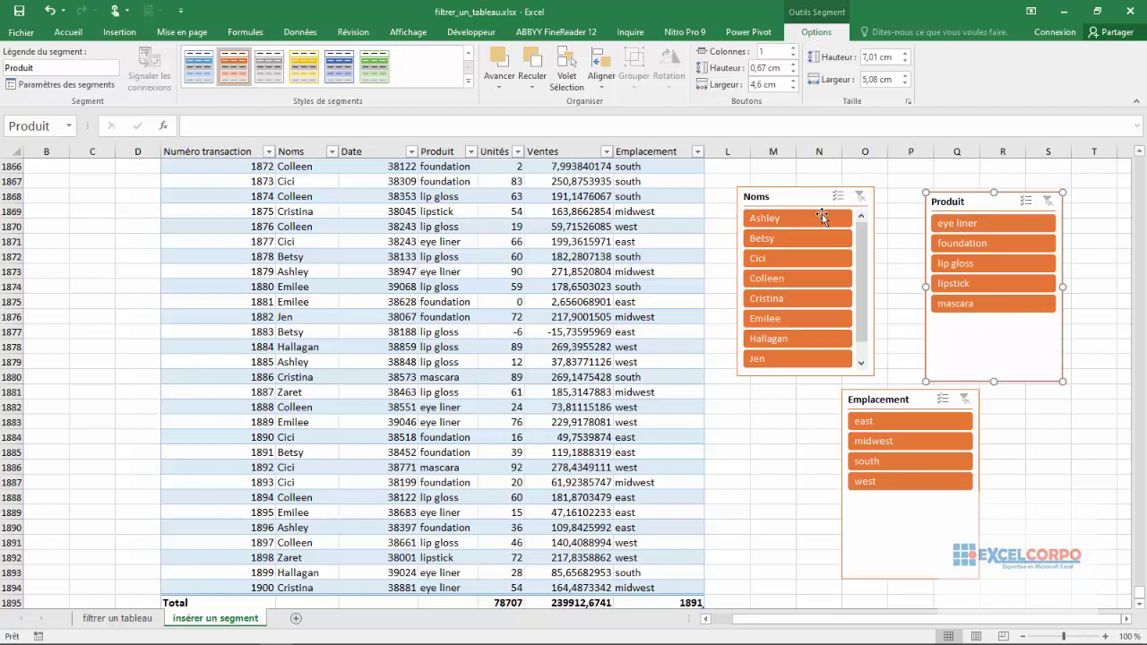
{"action": "left_click", "coordinate": [792, 191]}
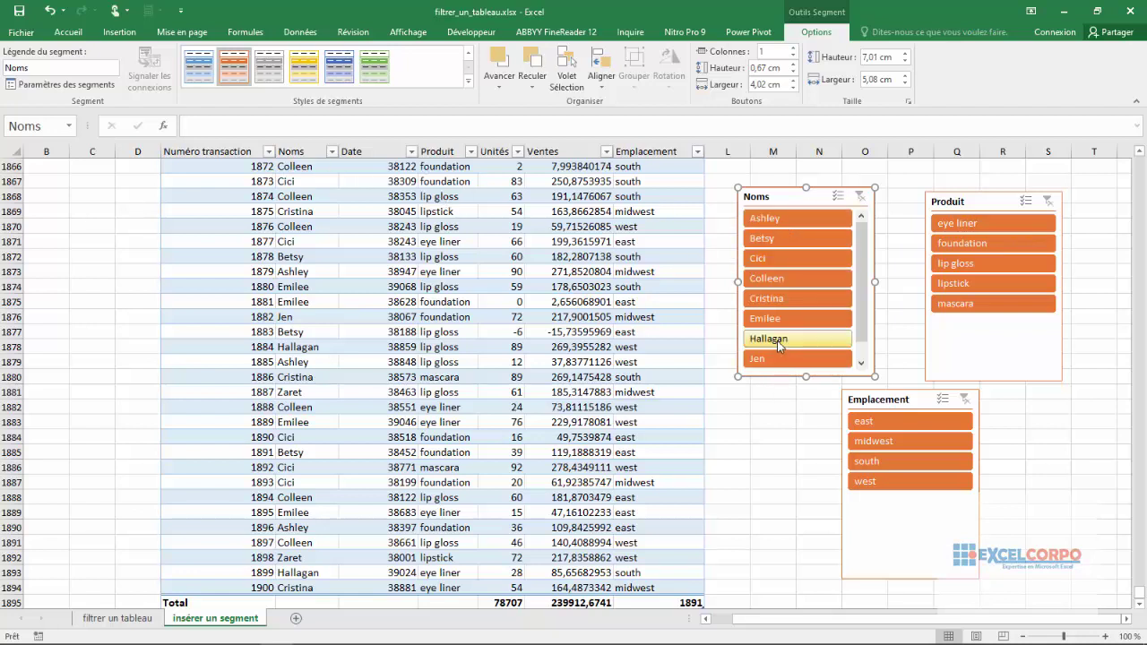
{"action": "left_click", "coordinate": [777, 218]}
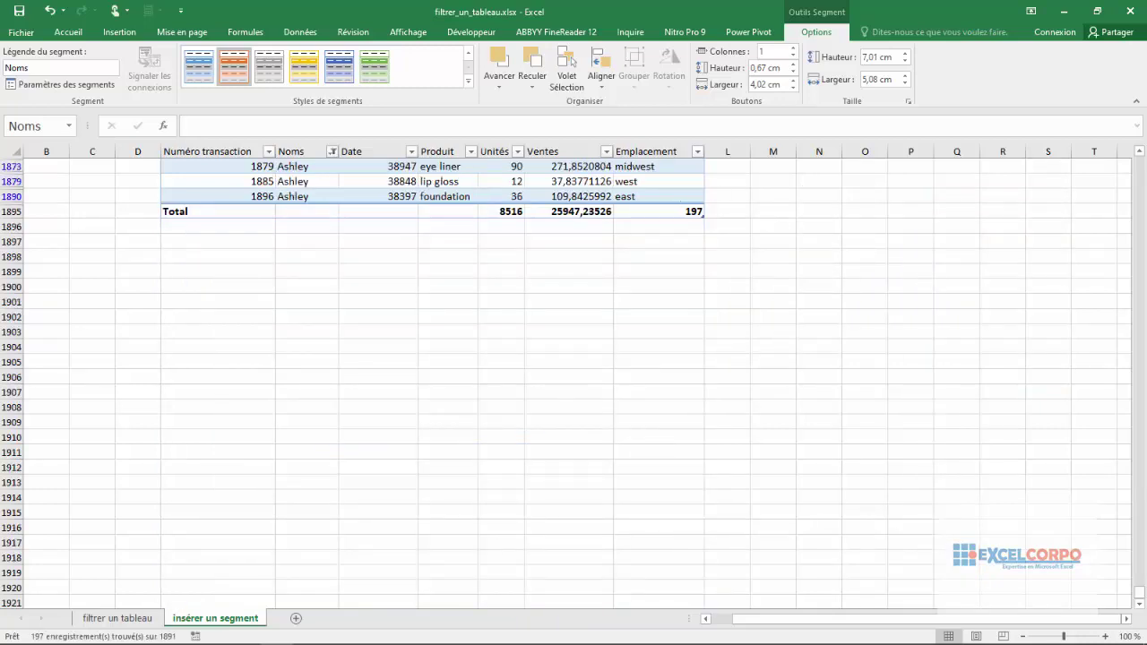
{"action": "scroll", "coordinate": [896, 269], "scroll_direction": "up", "scroll_amount": 20}
{"action": "scroll", "coordinate": [929, 250], "scroll_direction": "up", "scroll_amount": 20}
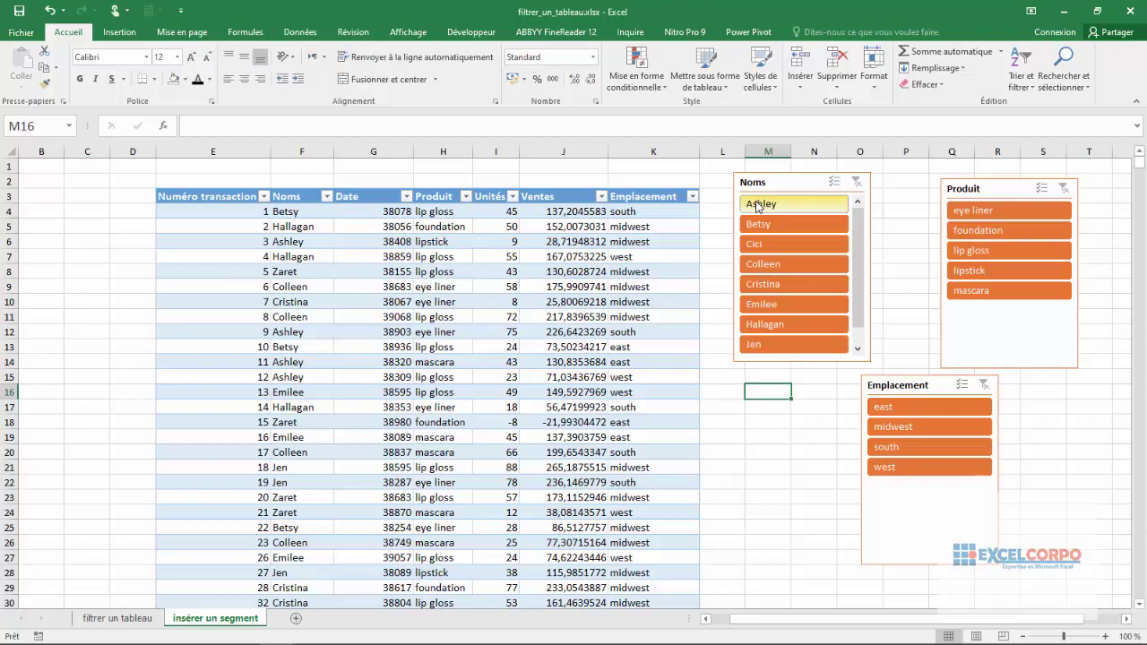
Filter via slicers to Ashley and Hallagan, lipstick, east, leaving 12 records.
{"action": "left_click", "coordinate": [763, 207]}
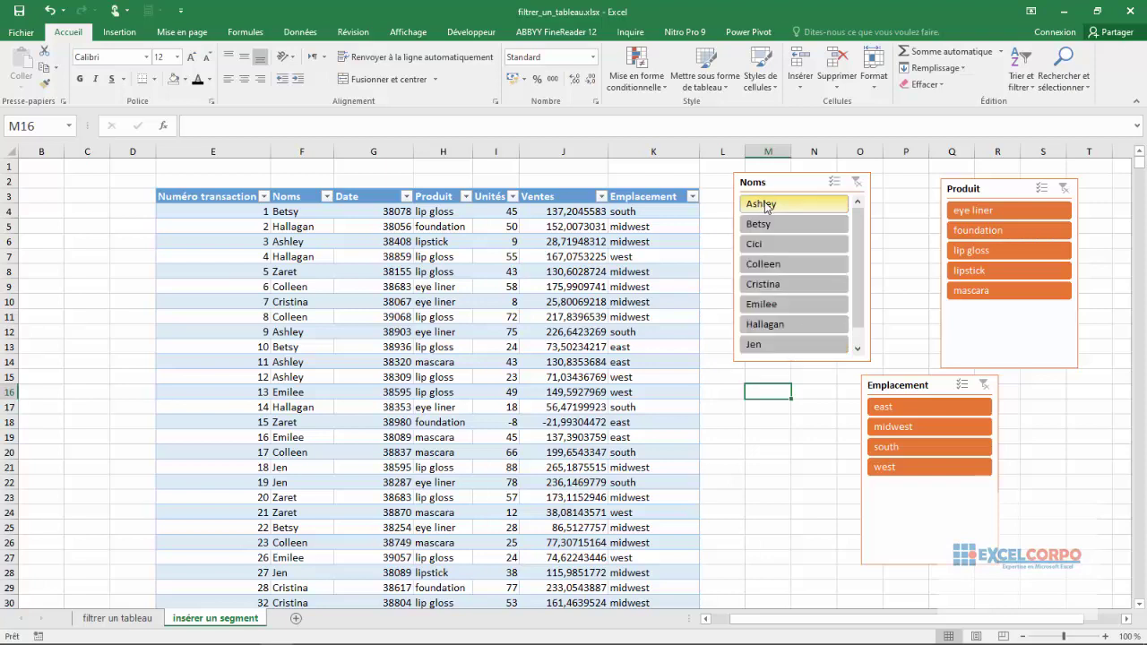
{"action": "left_click", "coordinate": [764, 325], "text": "ctrl"}
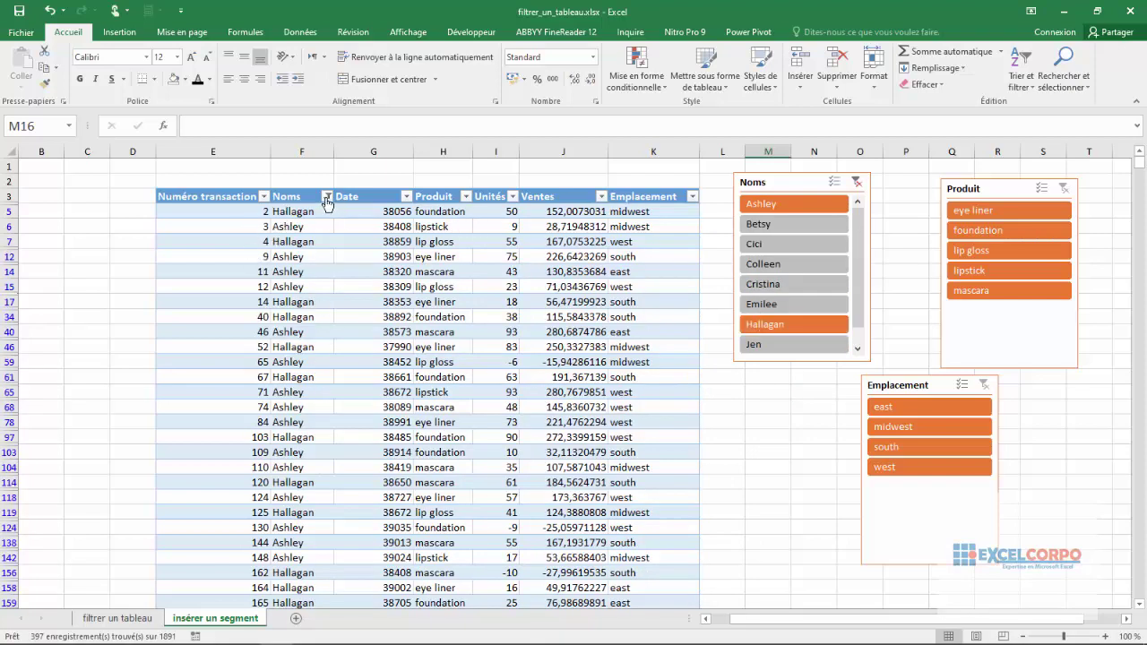
{"action": "left_click", "coordinate": [327, 198]}
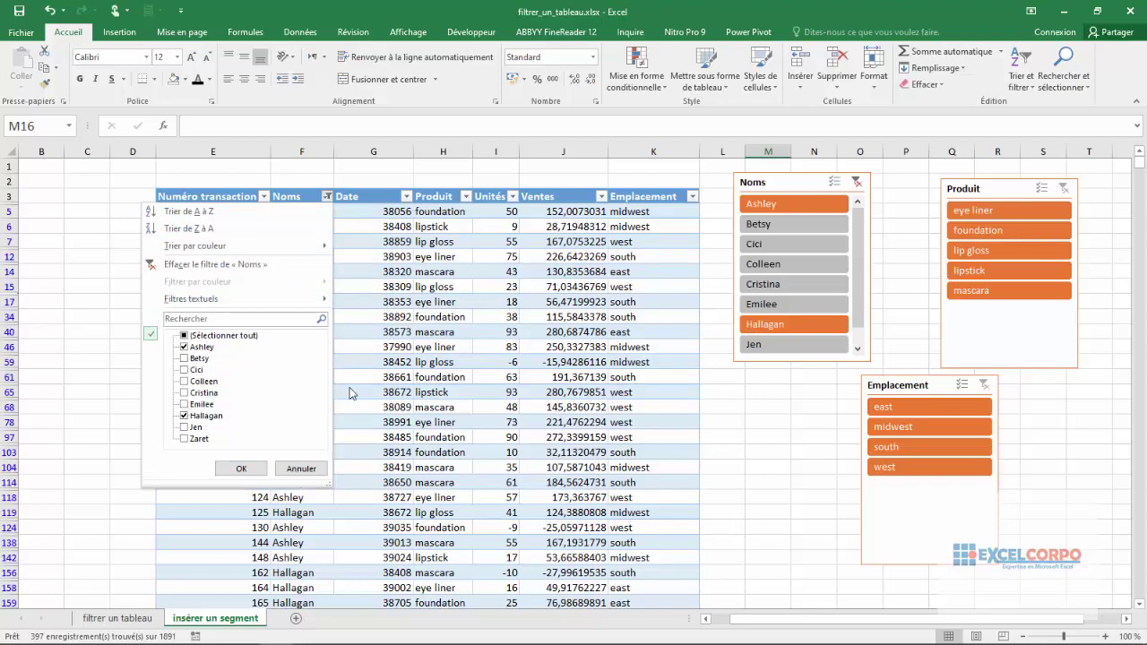
{"action": "left_click", "coordinate": [301, 468]}
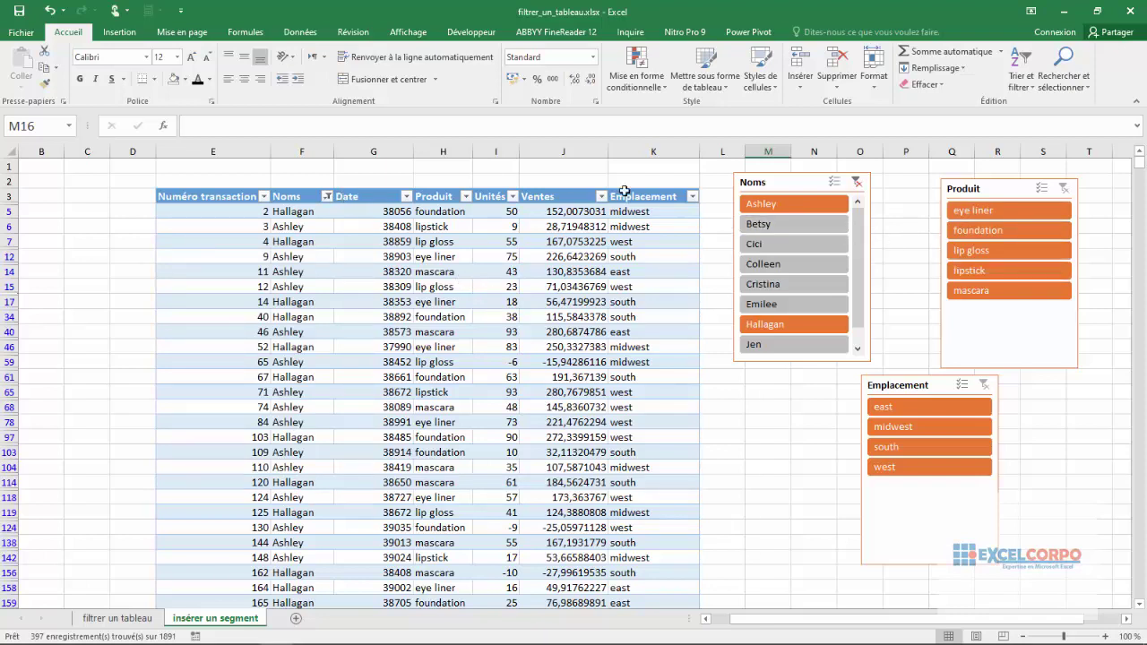
{"action": "left_click", "coordinate": [968, 272]}
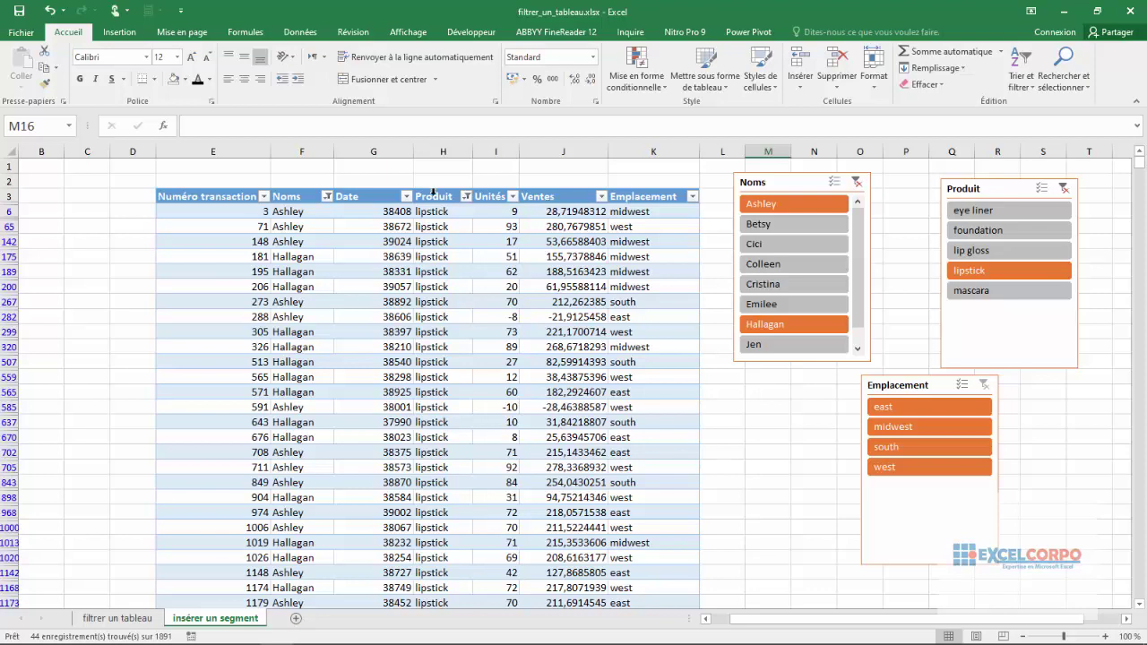
{"action": "left_click", "coordinate": [912, 409]}
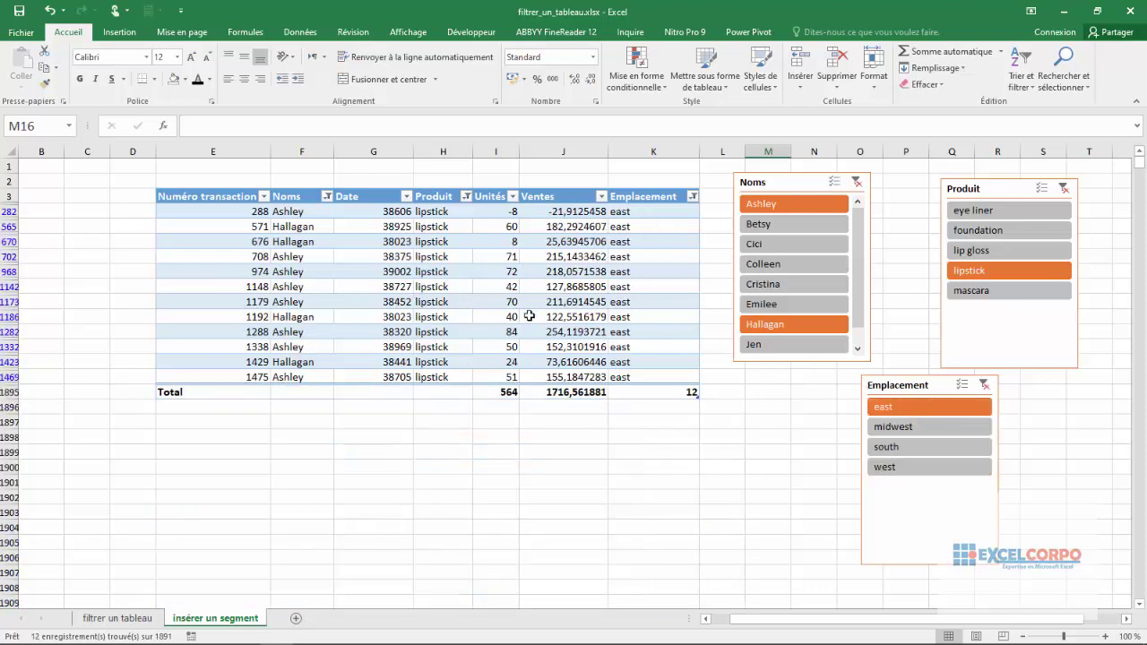
{"action": "left_click", "coordinate": [107, 618]}
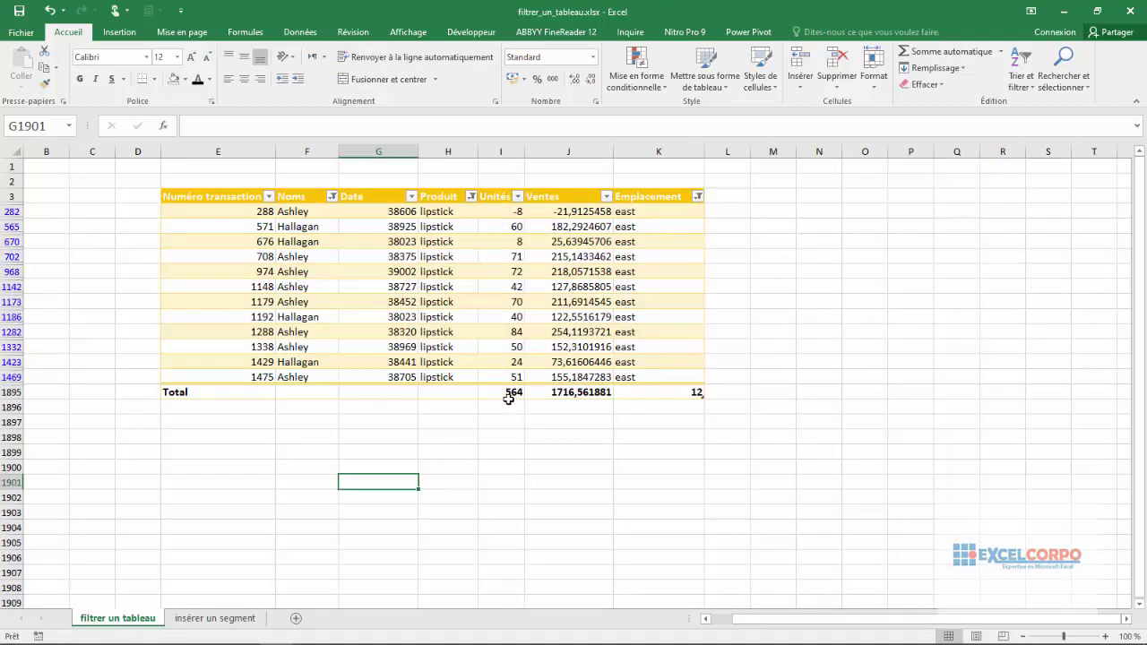
{"action": "left_click", "coordinate": [215, 619]}
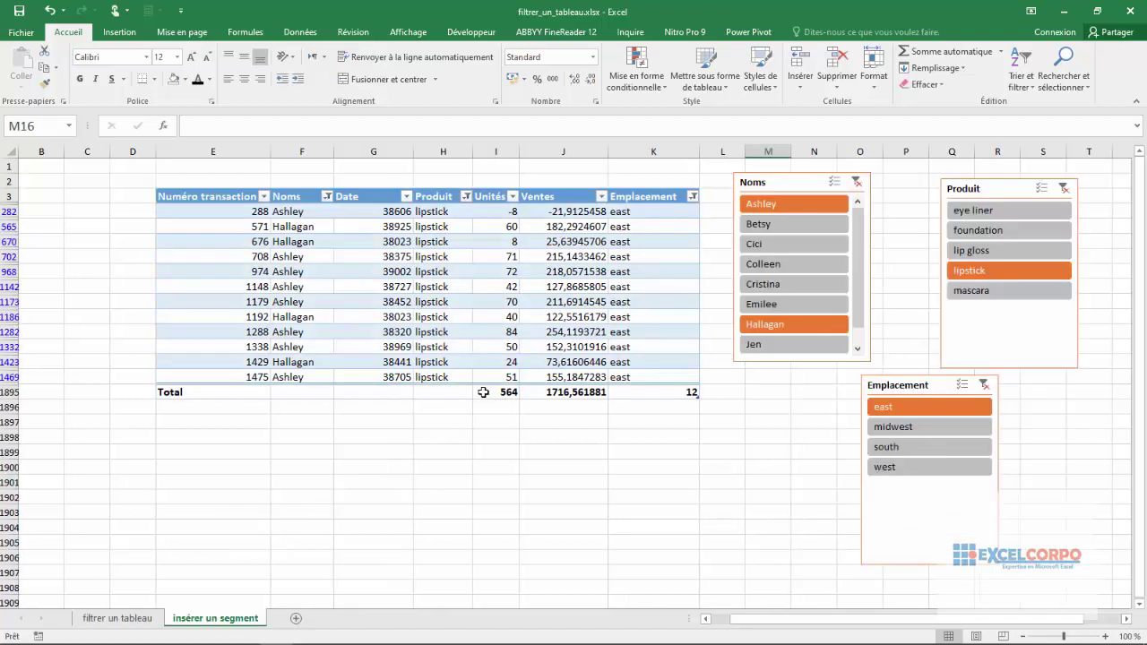
{"action": "left_click", "coordinate": [504, 392]}
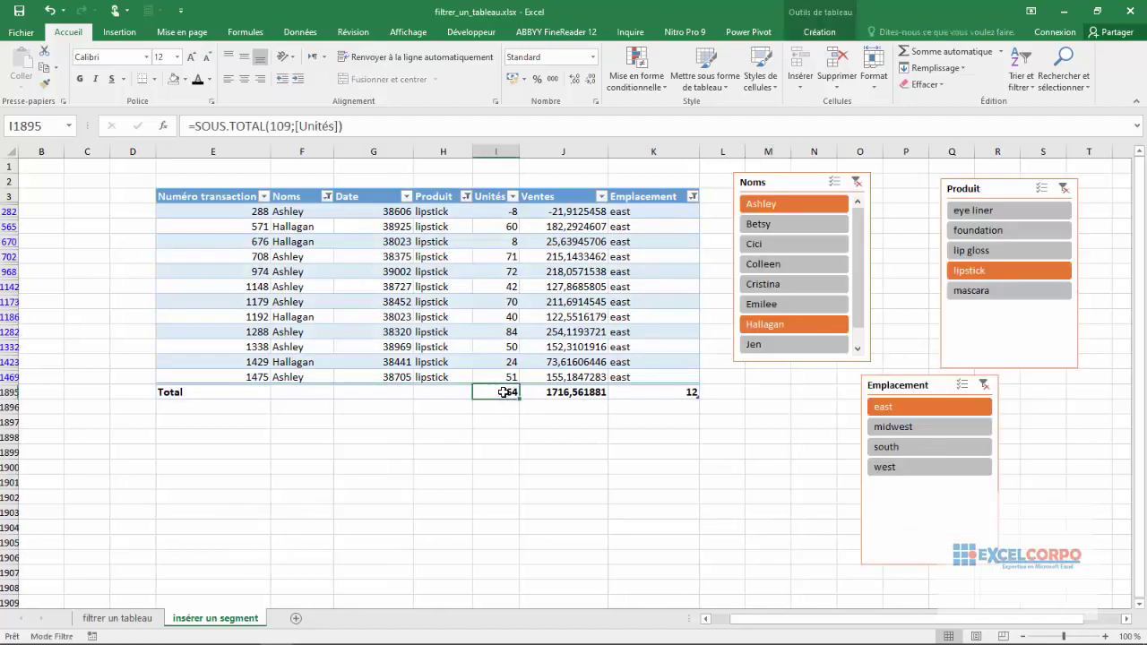
{"action": "left_click", "coordinate": [565, 392]}
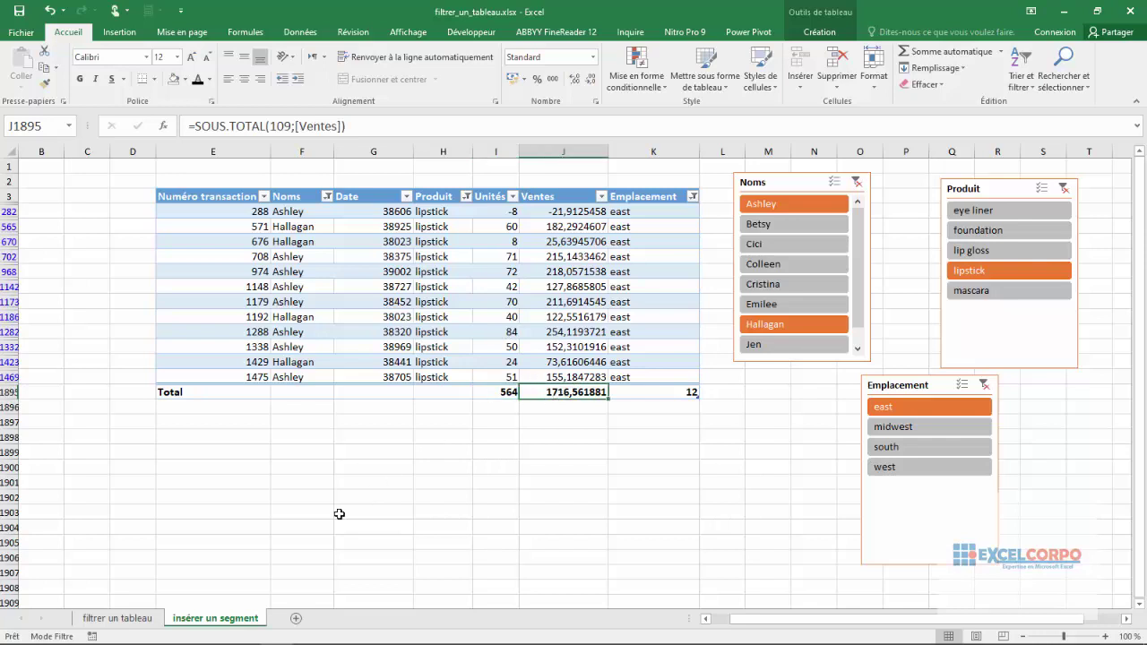
{"action": "left_click", "coordinate": [117, 618]}
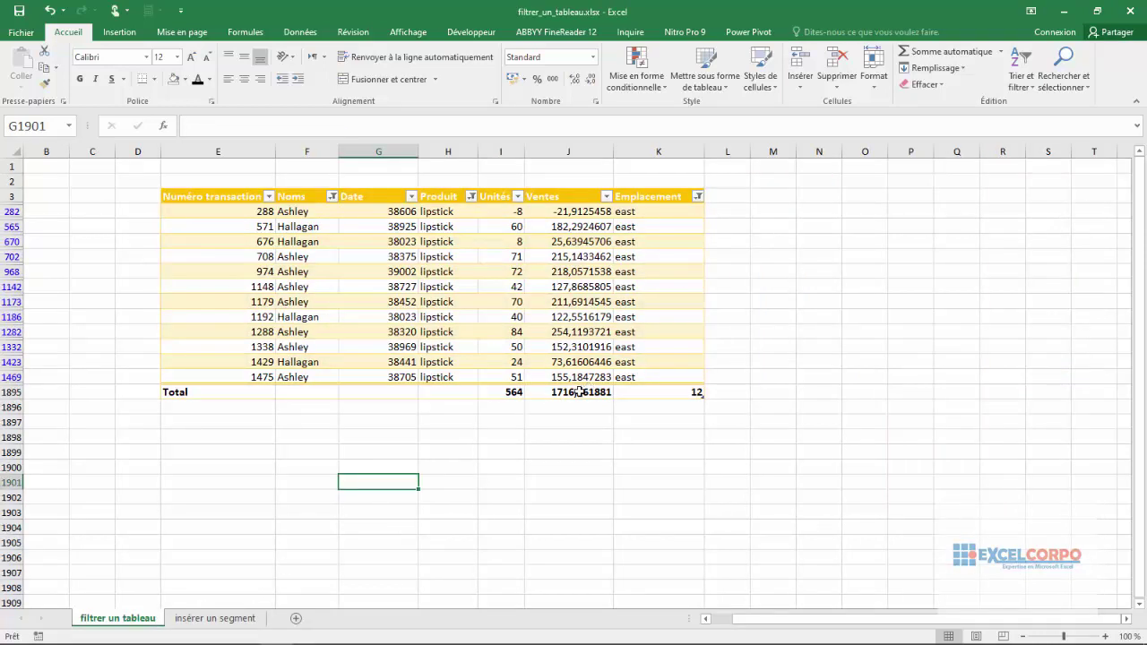
{"action": "left_click", "coordinate": [578, 392]}
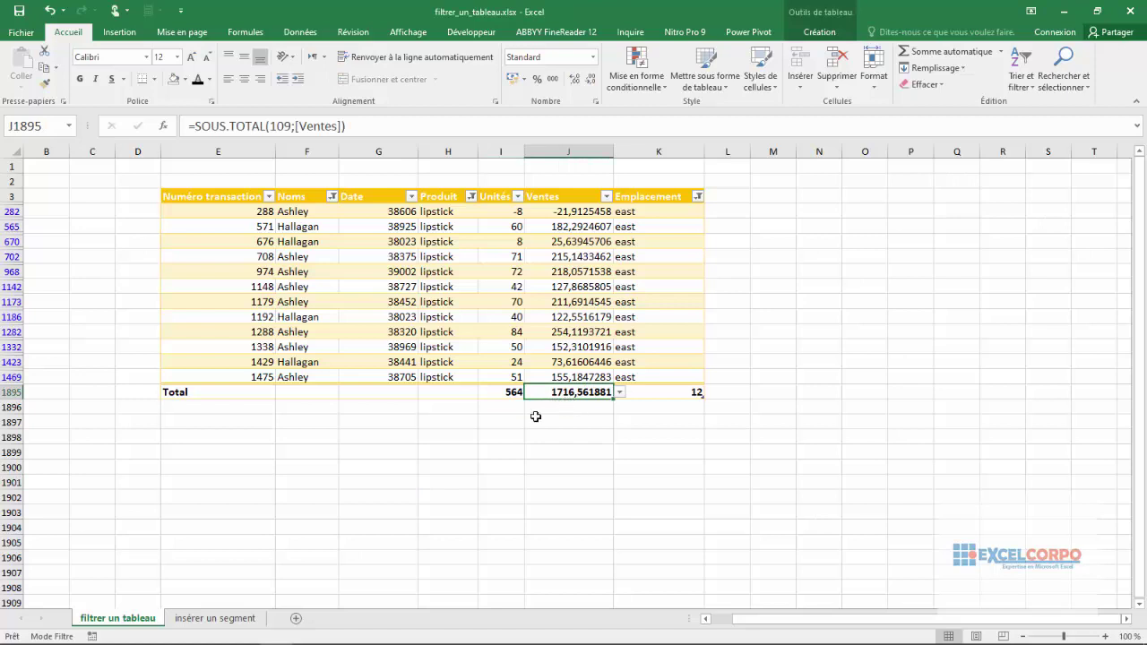
{"action": "left_click", "coordinate": [213, 618]}
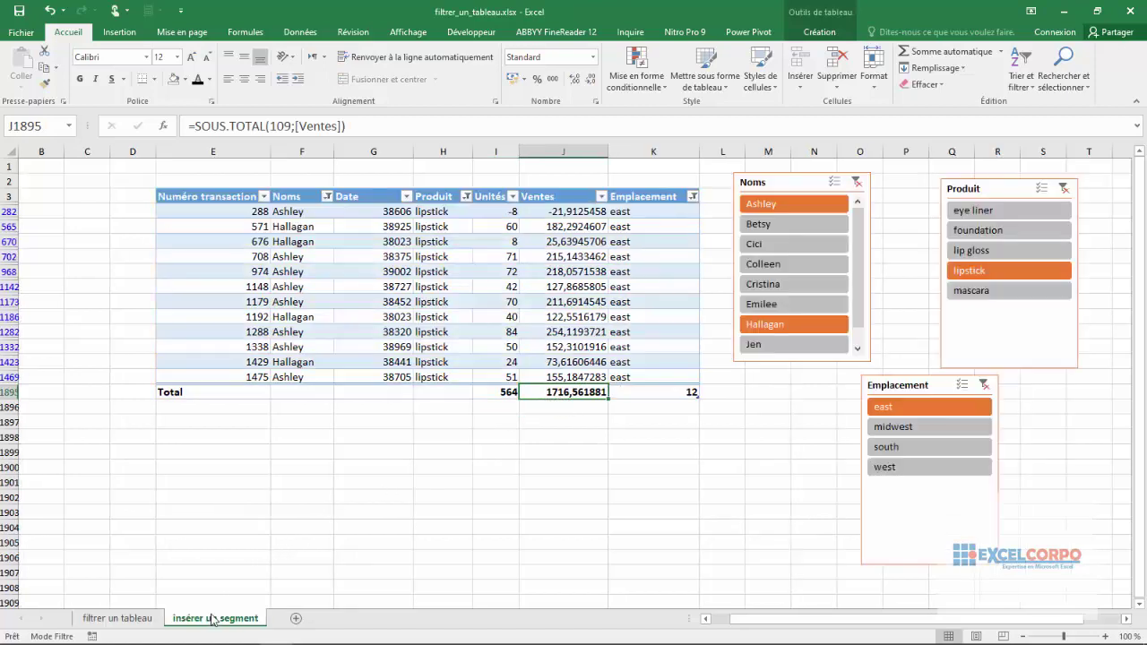
{"action": "key", "text": "ctrl+a"}
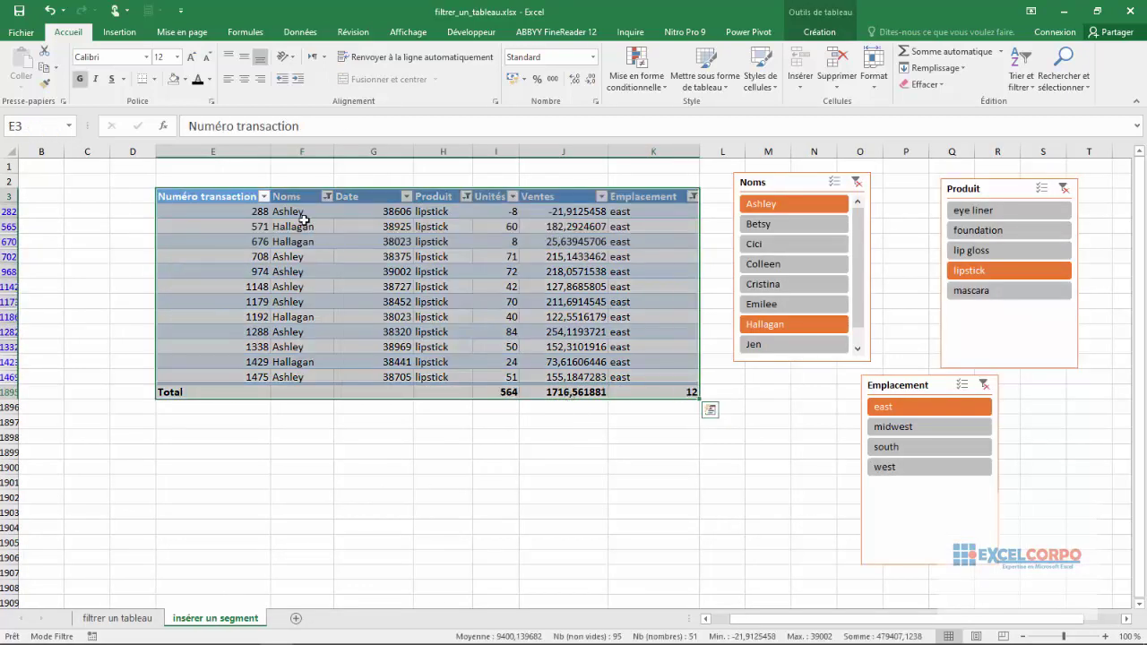
{"action": "left_click", "coordinate": [625, 387]}
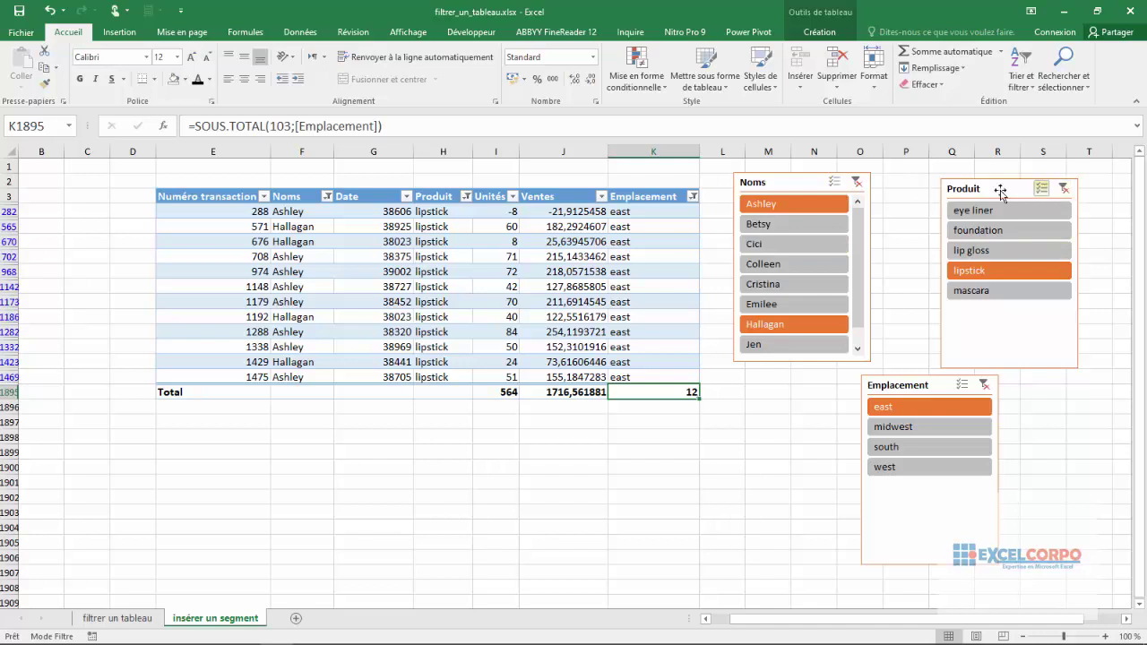
{"action": "left_click", "coordinate": [1064, 188]}
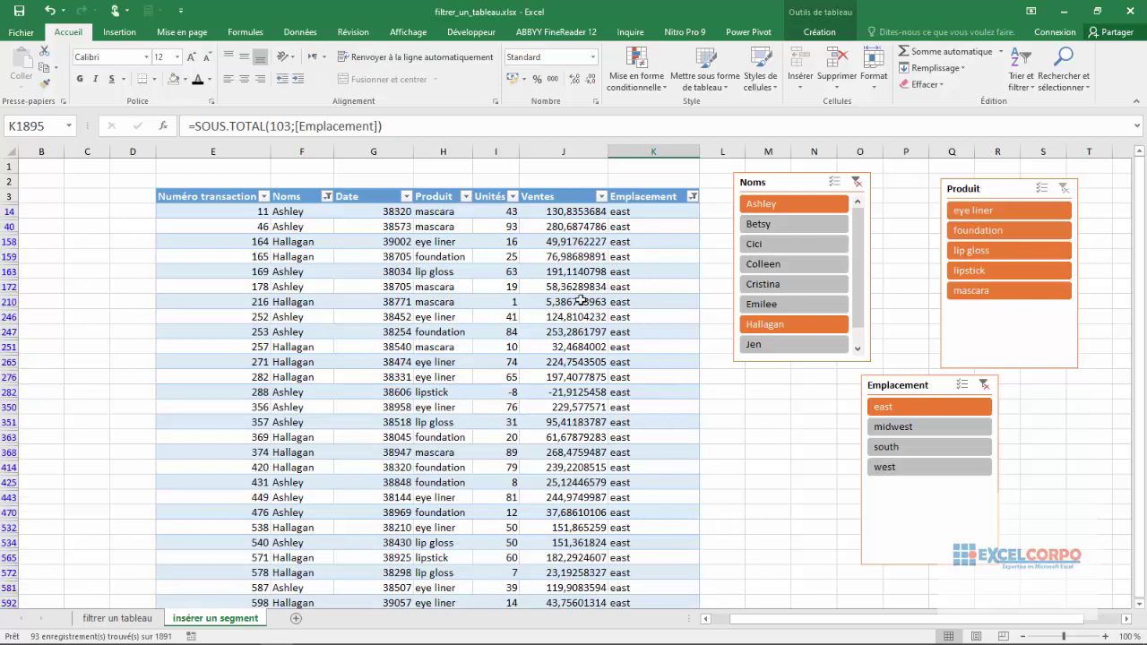
{"action": "left_click", "coordinate": [982, 274]}
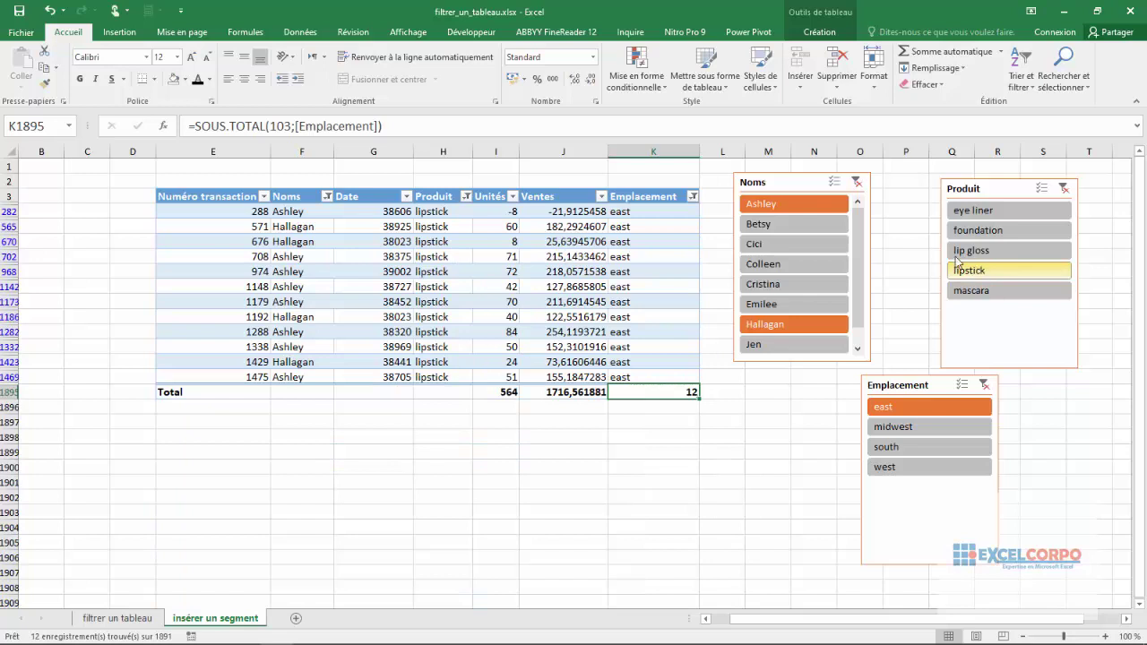
{"action": "left_click", "coordinate": [810, 35]}
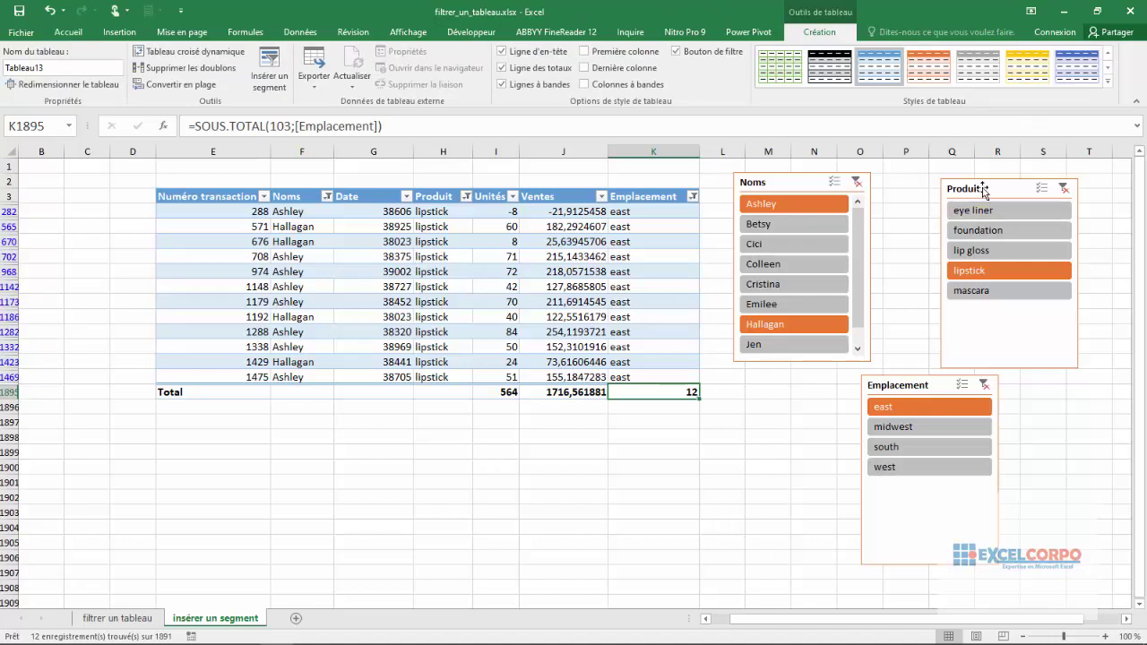
{"action": "left_click", "coordinate": [886, 266]}
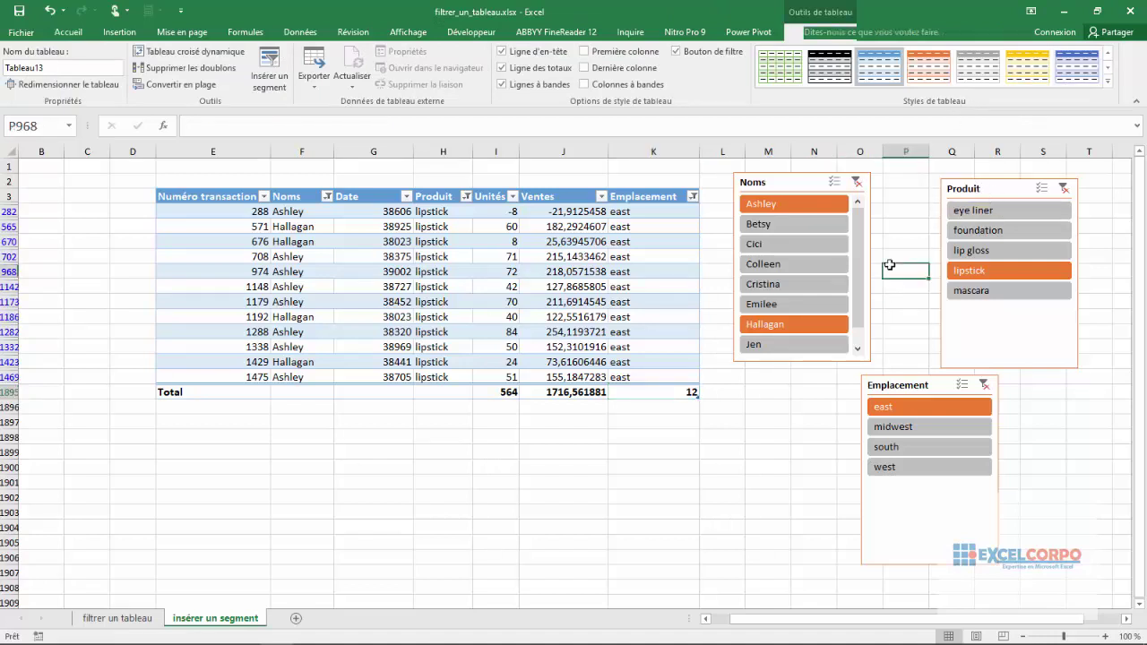
{"action": "left_click", "coordinate": [947, 231]}
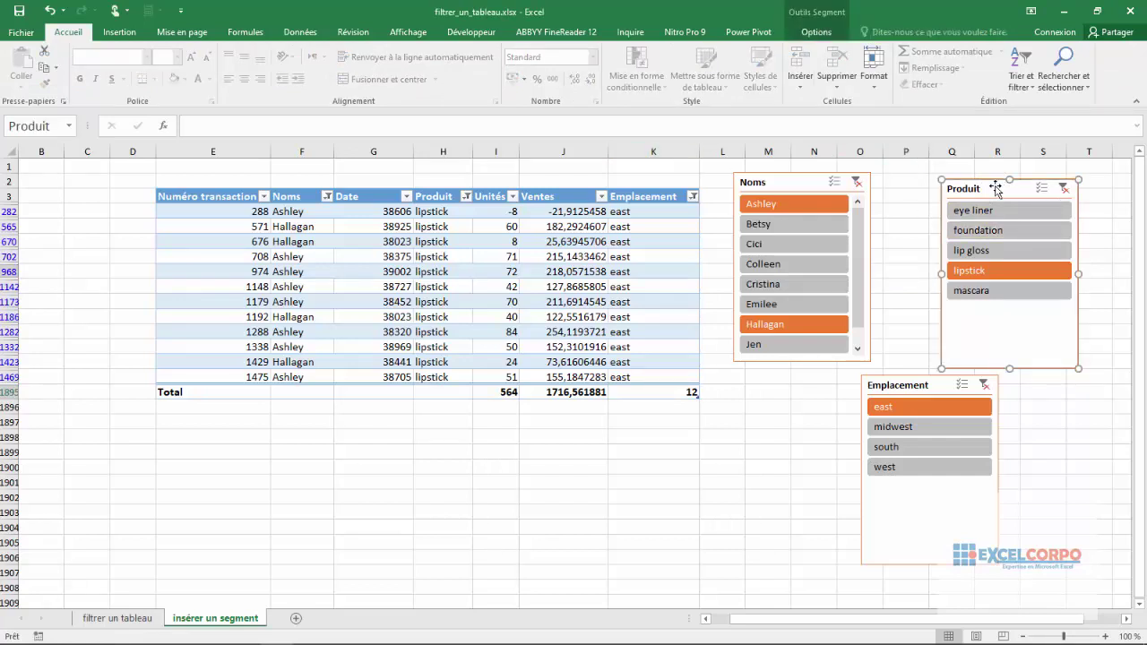
Set the Produit slicer to 2 columns with 0,5 × 2,42 cm buttons.
{"action": "left_click", "coordinate": [818, 32]}
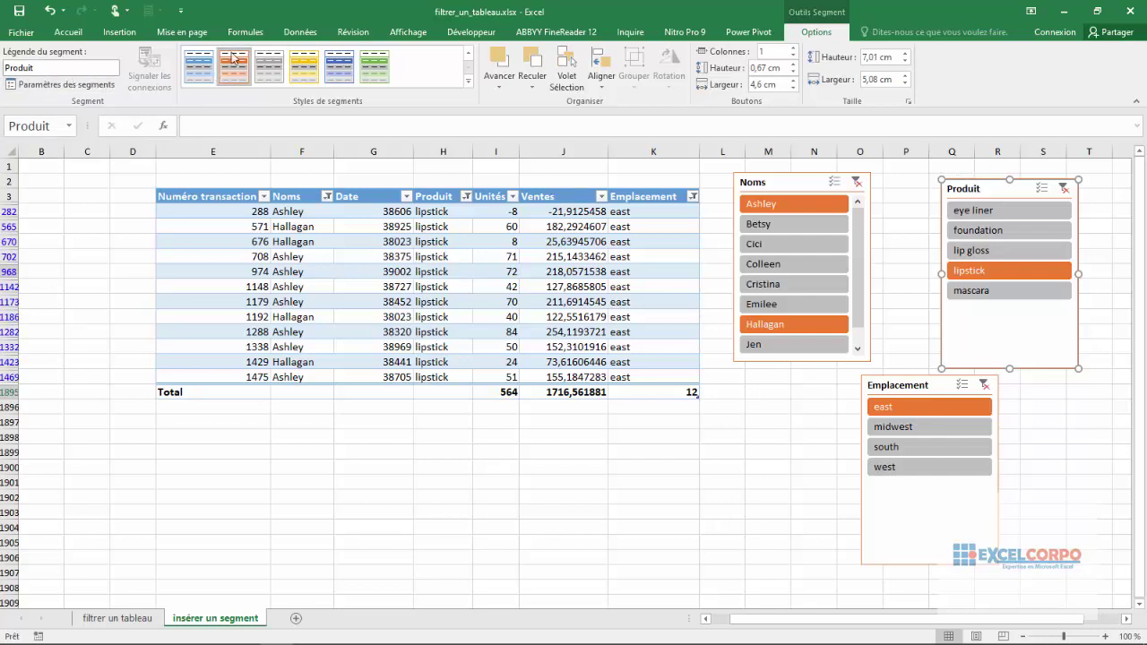
{"action": "left_click", "coordinate": [468, 81]}
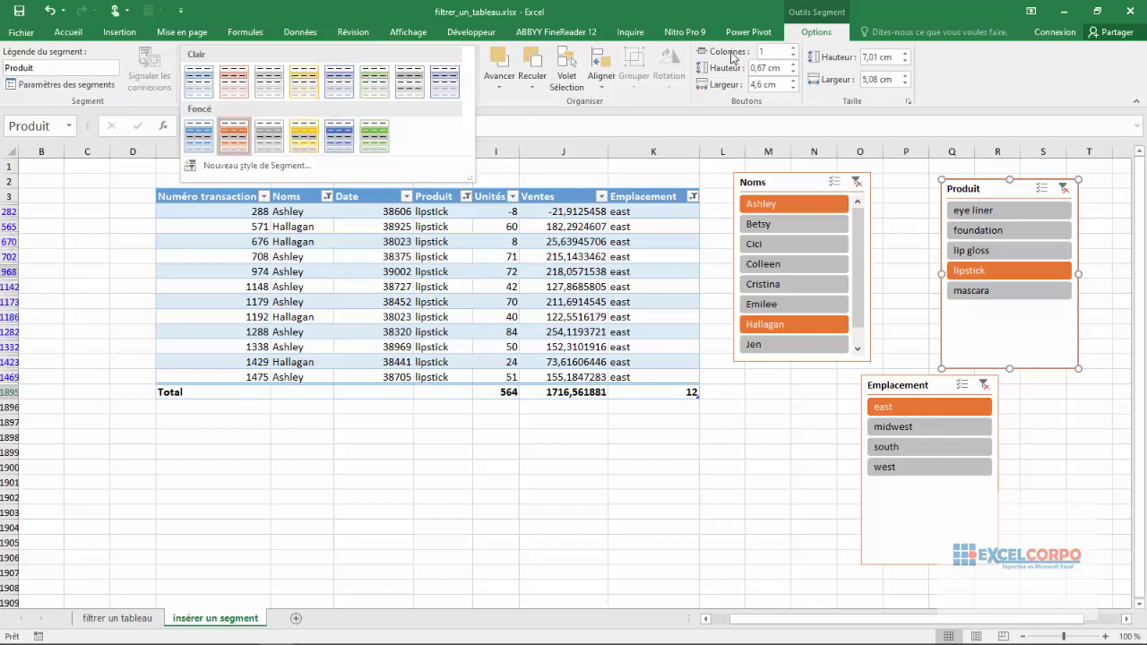
{"action": "key", "text": "Escape"}
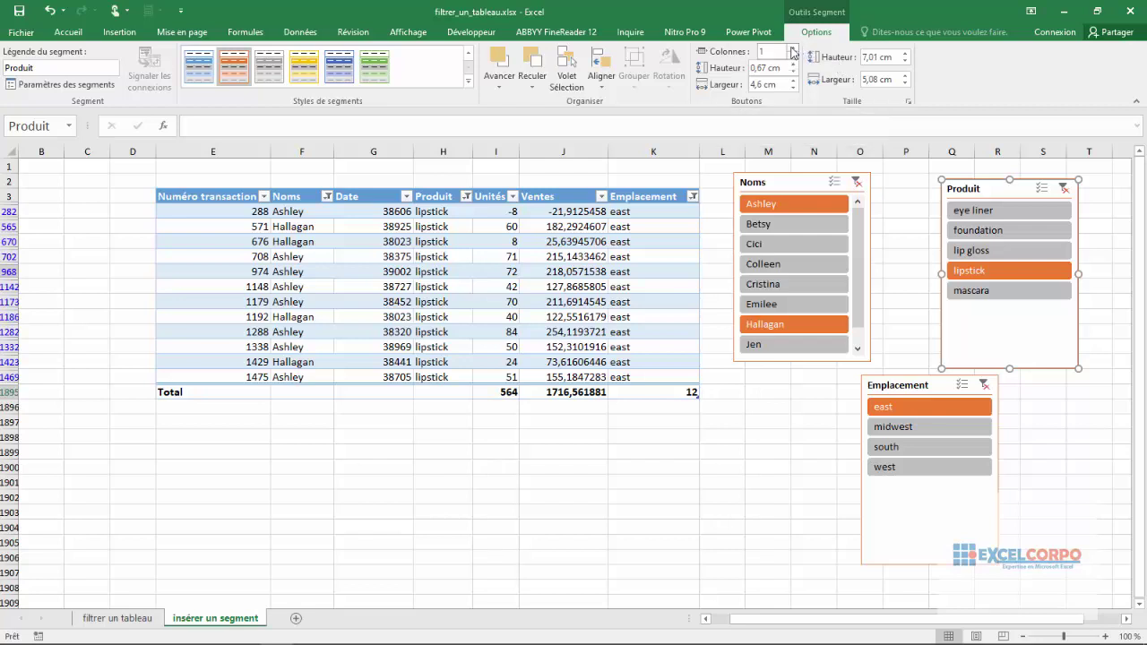
{"action": "left_click", "coordinate": [793, 50]}
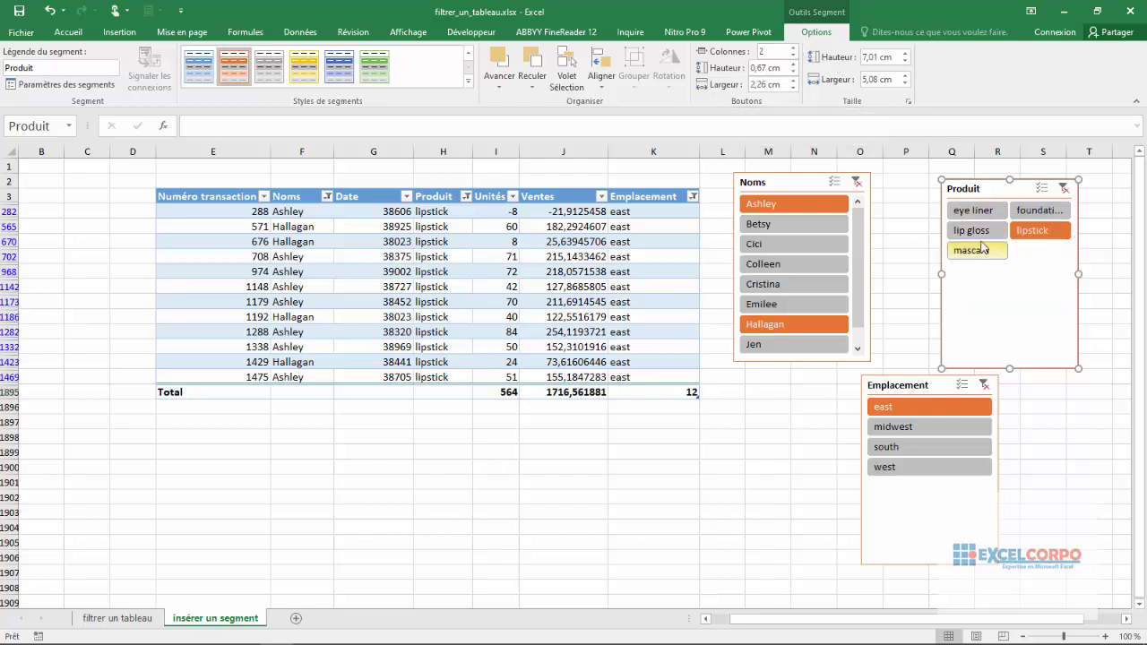
{"action": "left_click", "coordinate": [793, 64]}
{"action": "left_click", "coordinate": [792, 64]}
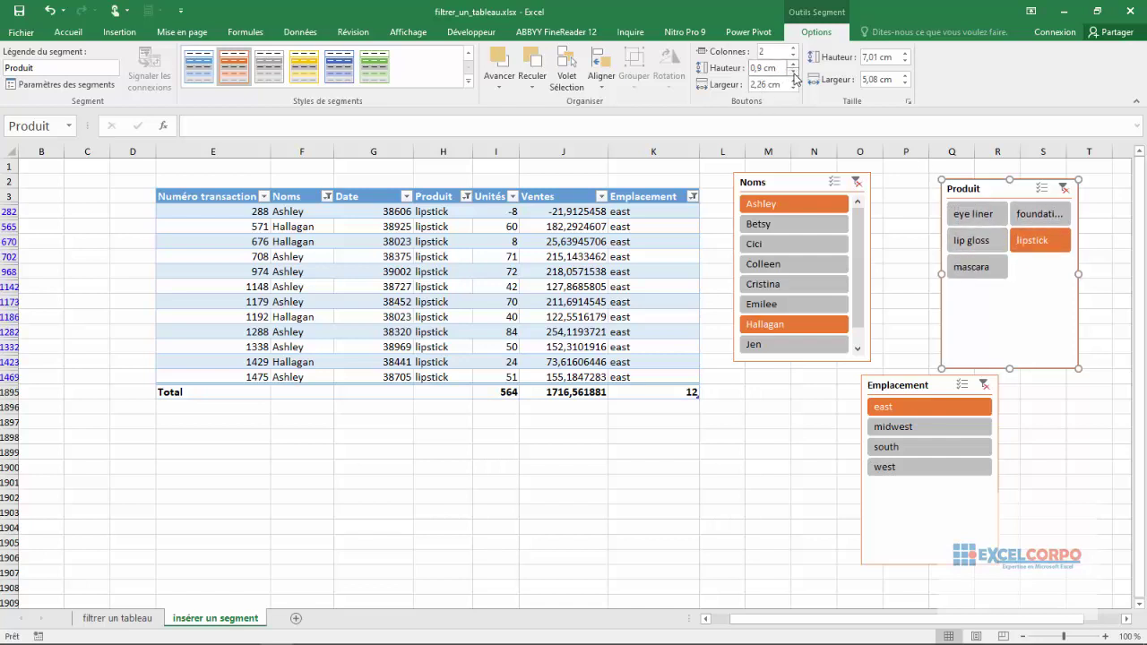
{"action": "left_click", "coordinate": [792, 72]}
{"action": "left_click", "coordinate": [792, 73]}
{"action": "left_click", "coordinate": [793, 81]}
{"action": "left_click", "coordinate": [793, 81]}
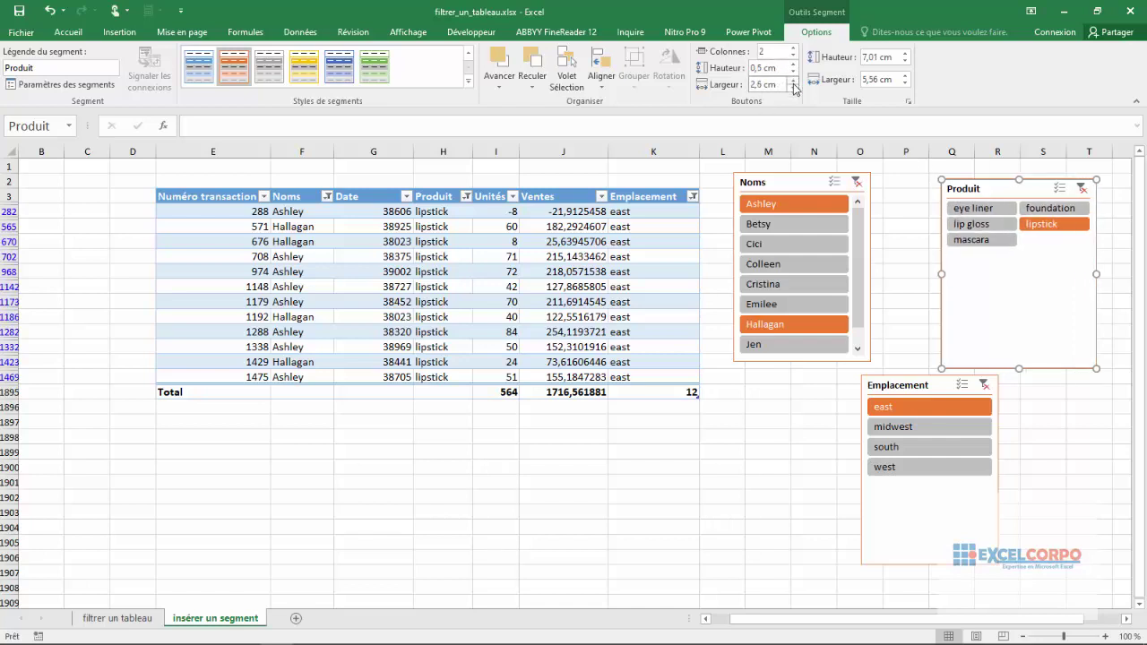
Resize the Produit slicer to about 7,5 × 5,4 cm to fit its buttons.
{"action": "left_click", "coordinate": [906, 56]}
{"action": "left_click", "coordinate": [906, 56]}
{"action": "left_click", "coordinate": [906, 55]}
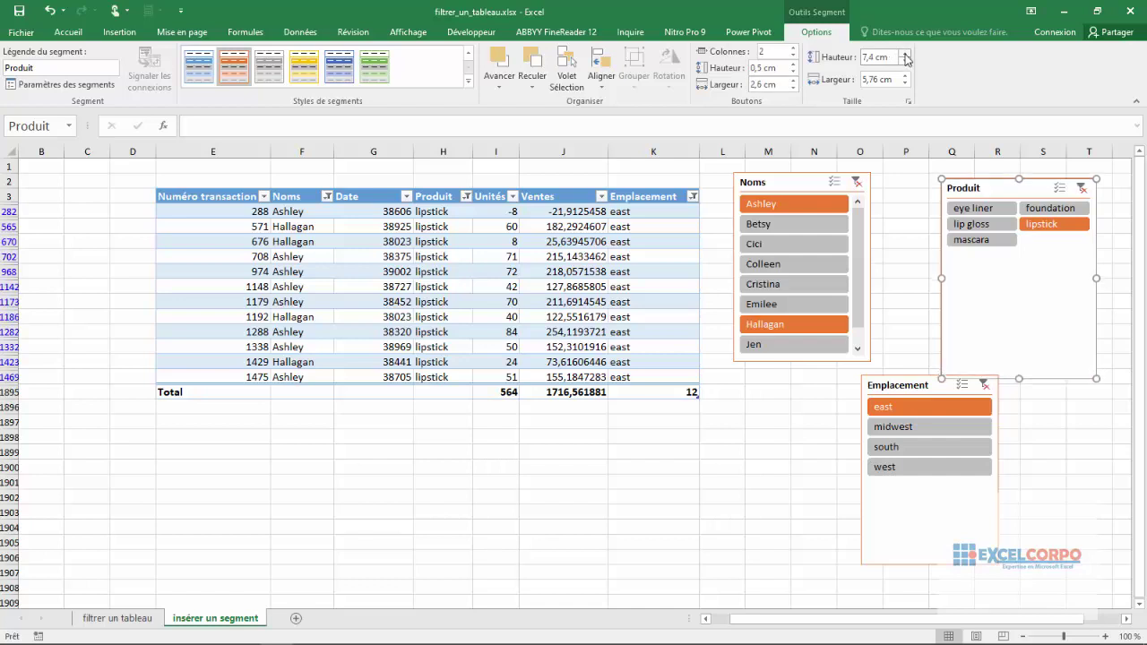
{"action": "left_click", "coordinate": [906, 56]}
{"action": "left_click", "coordinate": [904, 84]}
{"action": "left_click", "coordinate": [904, 85]}
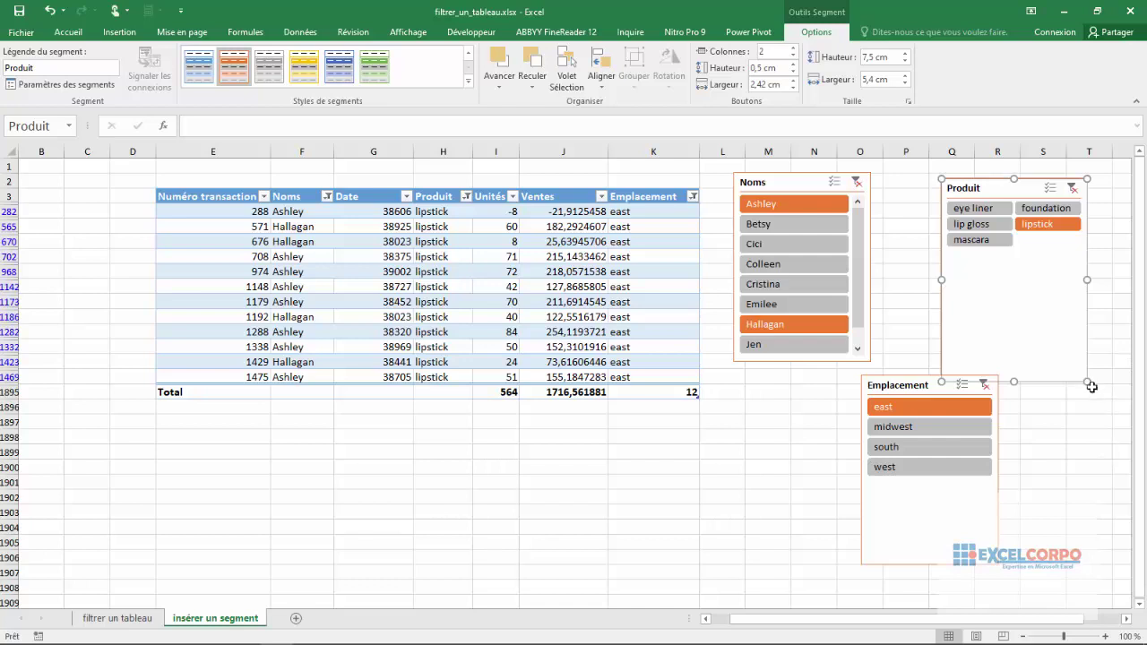
{"action": "left_click_drag", "start_coordinate": [1086, 380], "coordinate": [1081, 285]}
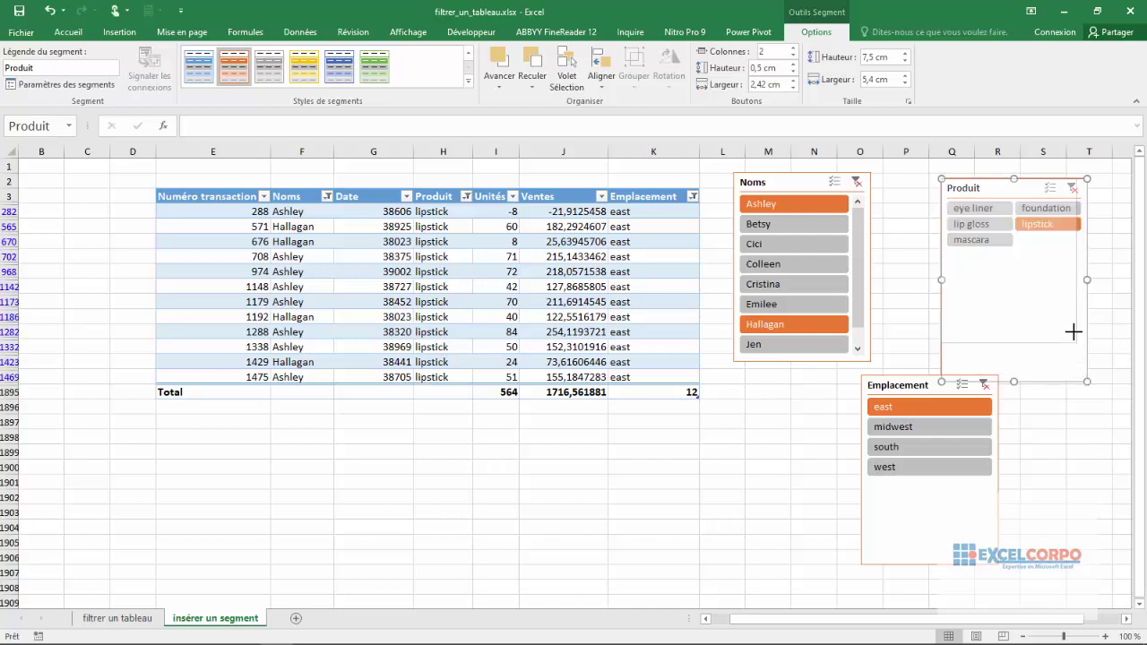